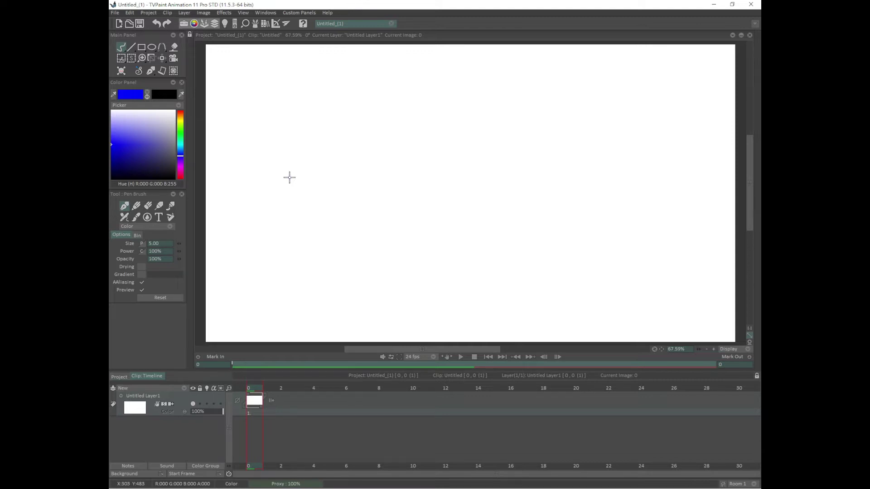
pyautogui.click(204, 14)
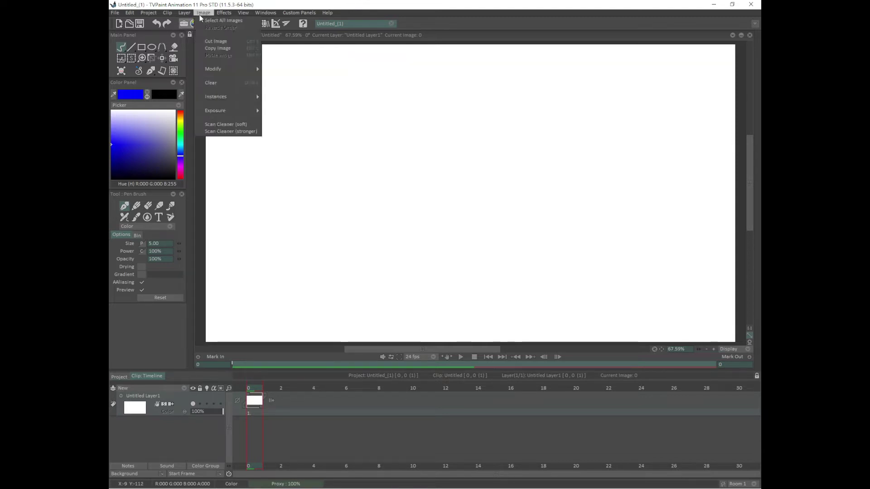
pyautogui.click(243, 13)
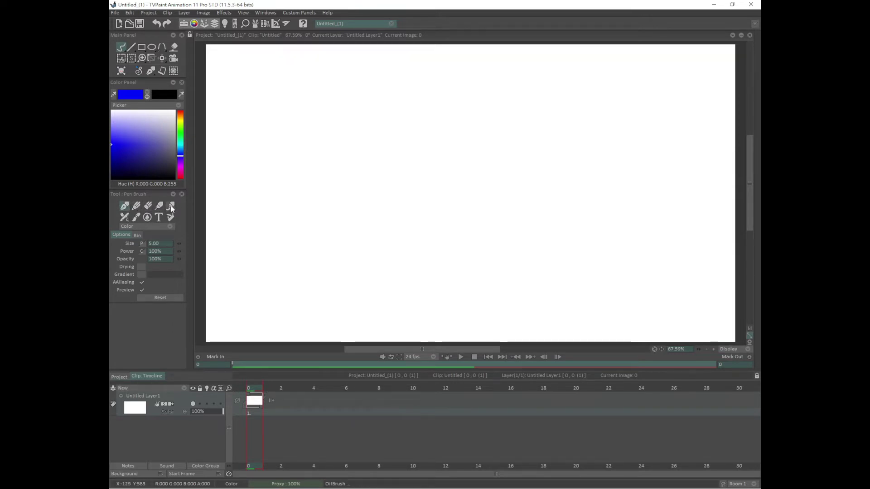
# Look through the options of the pencil, airbrush and mechanical pencil tools, returning to the pen brush.
pyautogui.click(136, 207)
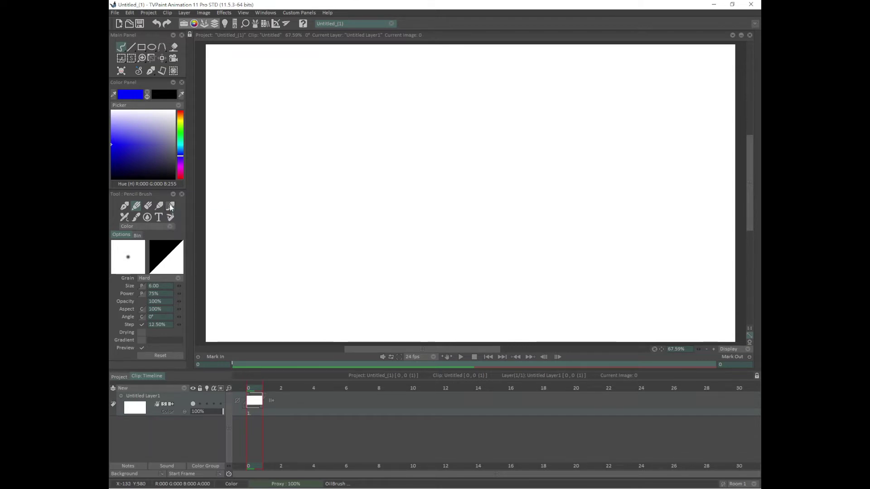
pyautogui.click(126, 217)
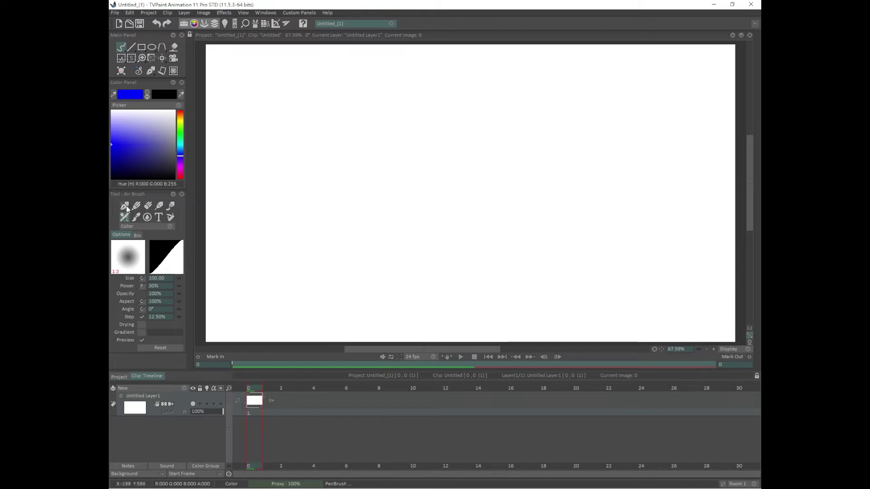
pyautogui.click(126, 206)
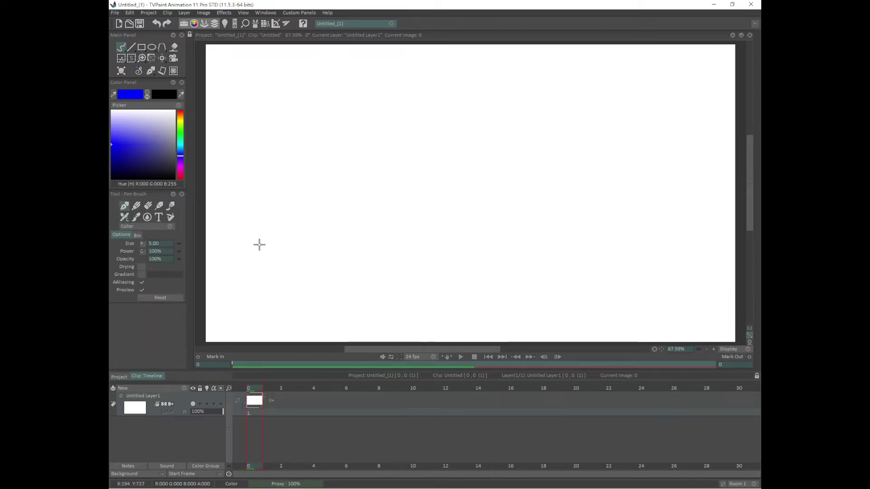
pyautogui.click(138, 205)
pyautogui.click(148, 206)
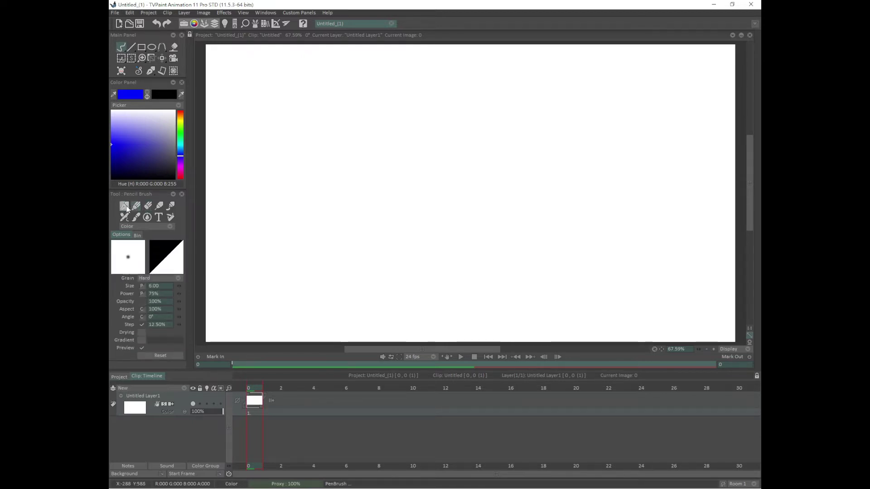
pyautogui.click(148, 206)
pyautogui.click(159, 206)
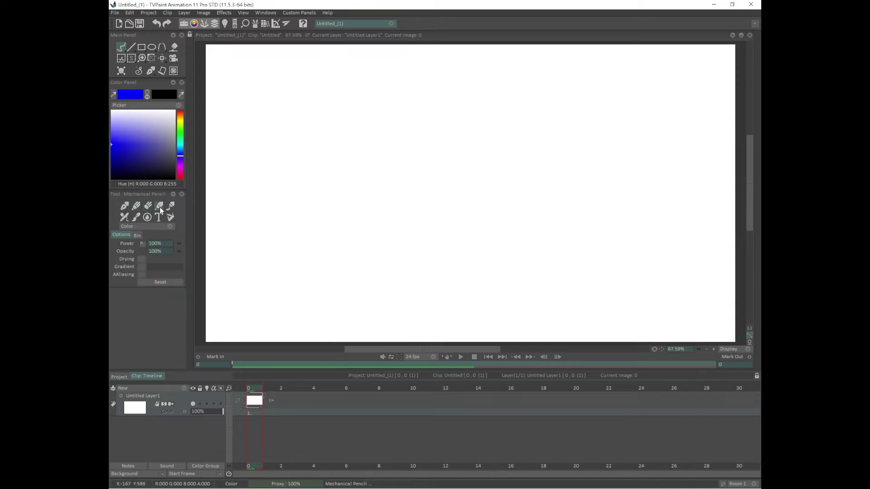
pyautogui.click(126, 205)
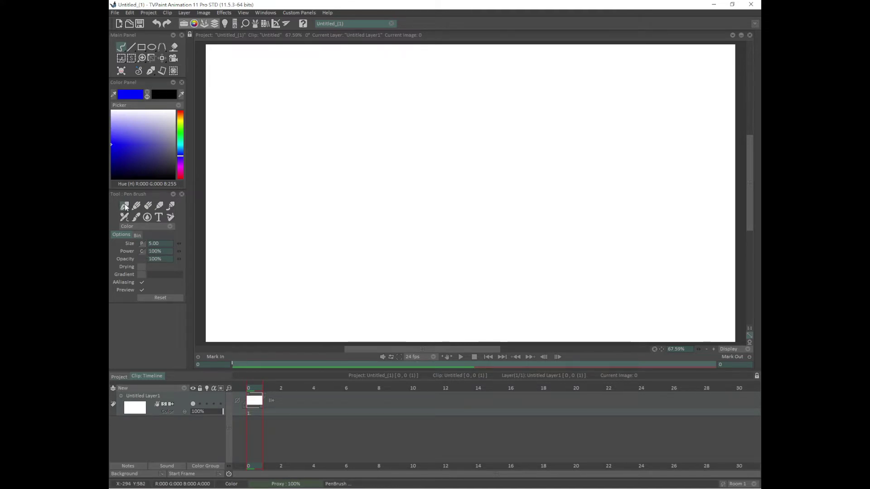
# Review the drawing modes available for the pen brush, keeping Color mode.
pyautogui.click(169, 226)
pyautogui.click(167, 226)
pyautogui.click(168, 227)
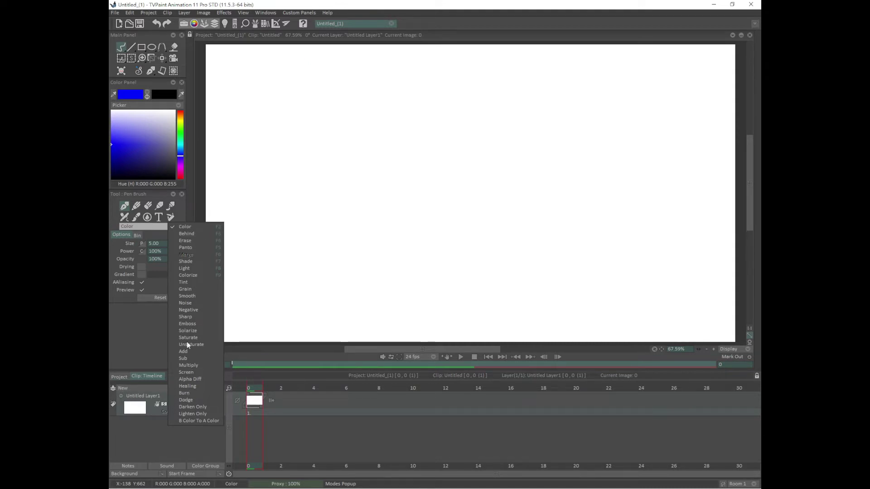
pyautogui.click(196, 228)
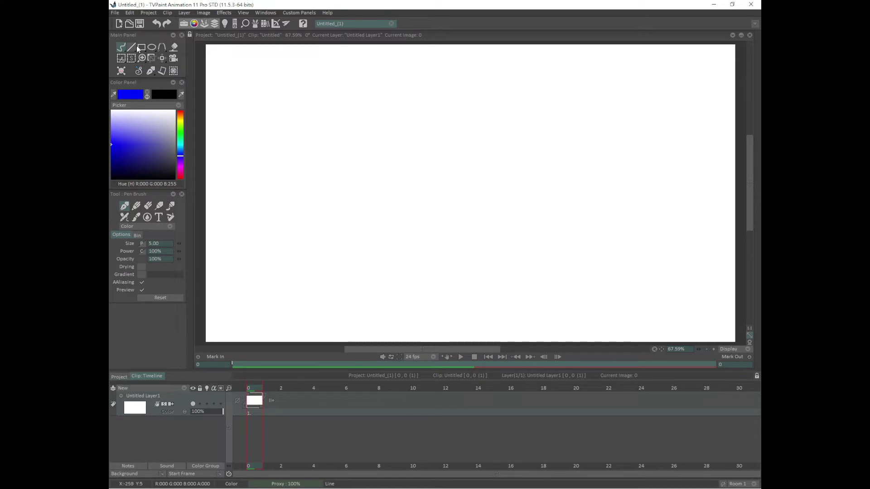
# Look through the line, rectangle, ellipse and spline drawing tools, returning to freehand drawing.
pyautogui.click(161, 48)
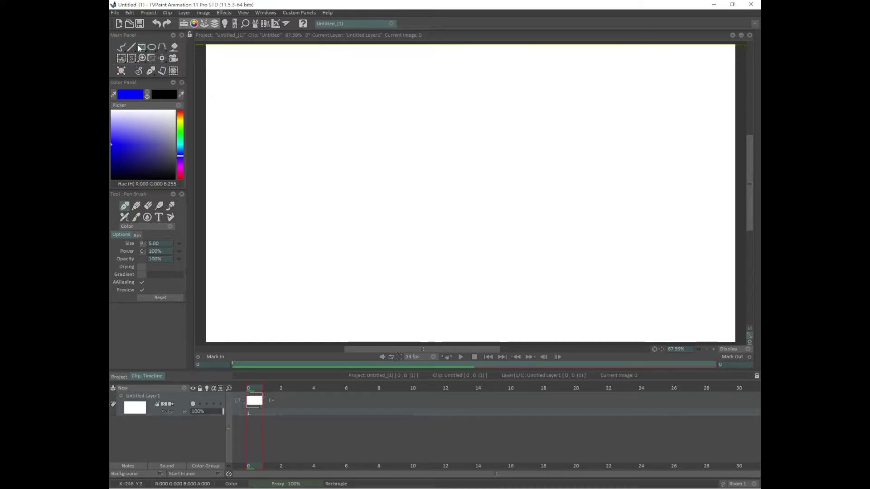
pyautogui.click(125, 50)
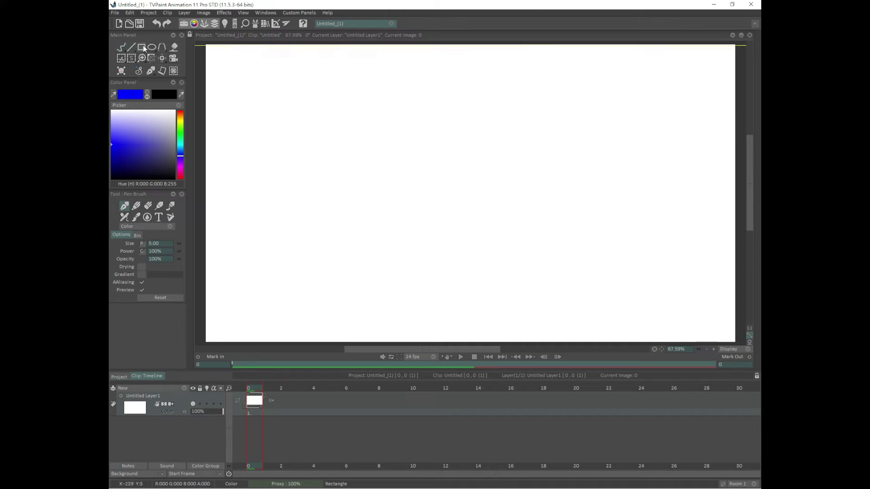
pyautogui.click(161, 48)
pyautogui.click(125, 49)
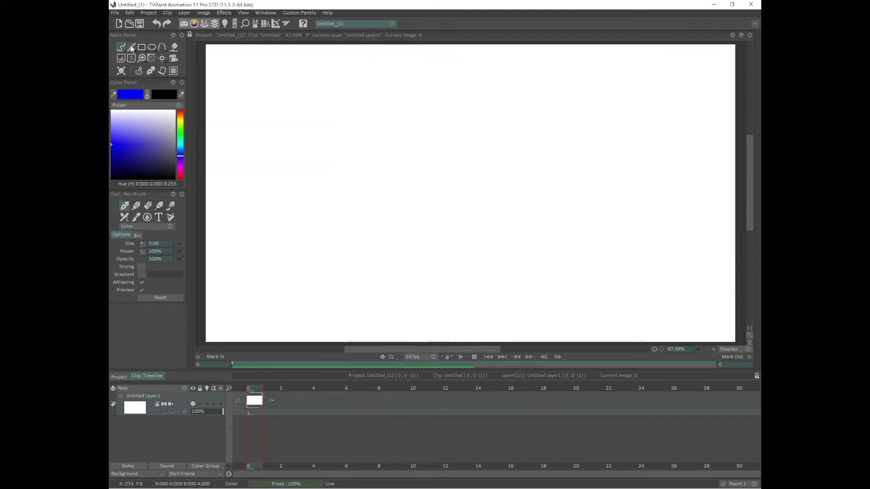
pyautogui.click(131, 49)
pyautogui.click(152, 47)
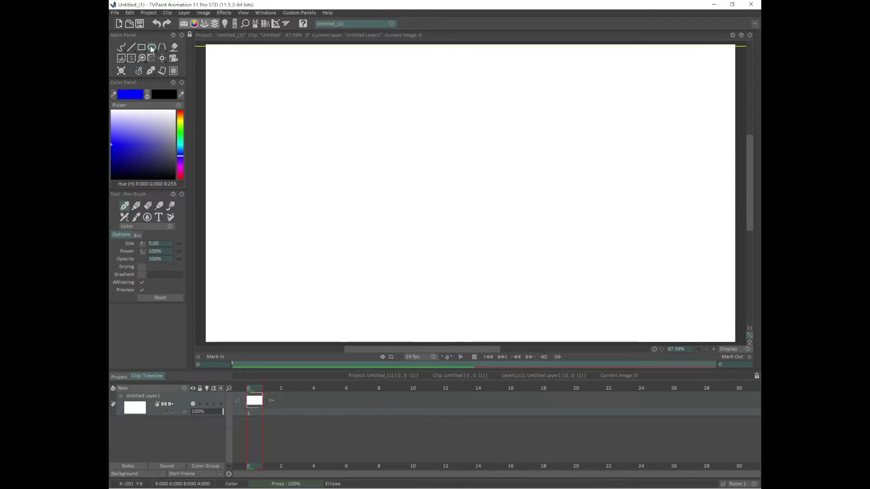
pyautogui.click(162, 48)
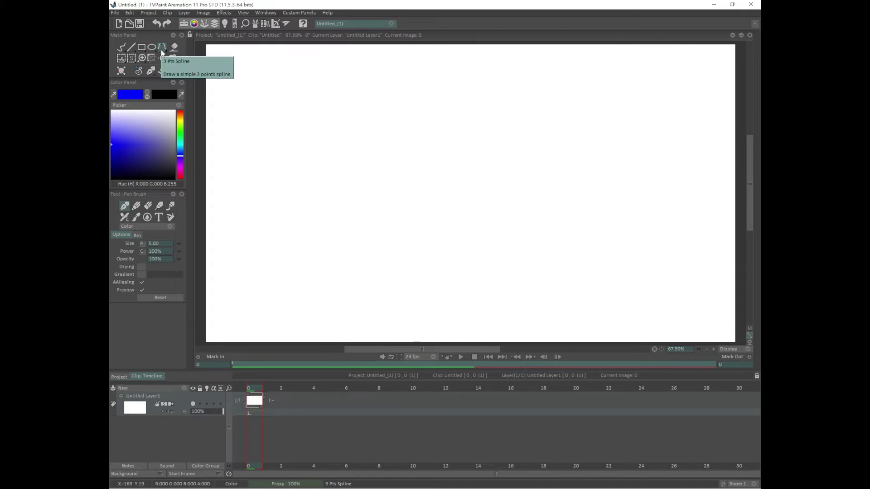
pyautogui.click(126, 47)
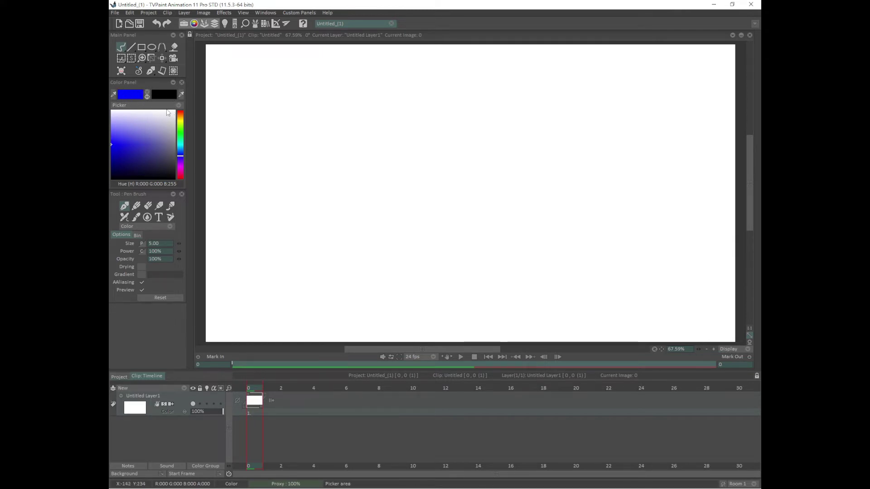
# Review the available colour selection modes, keeping Picker.
pyautogui.click(178, 109)
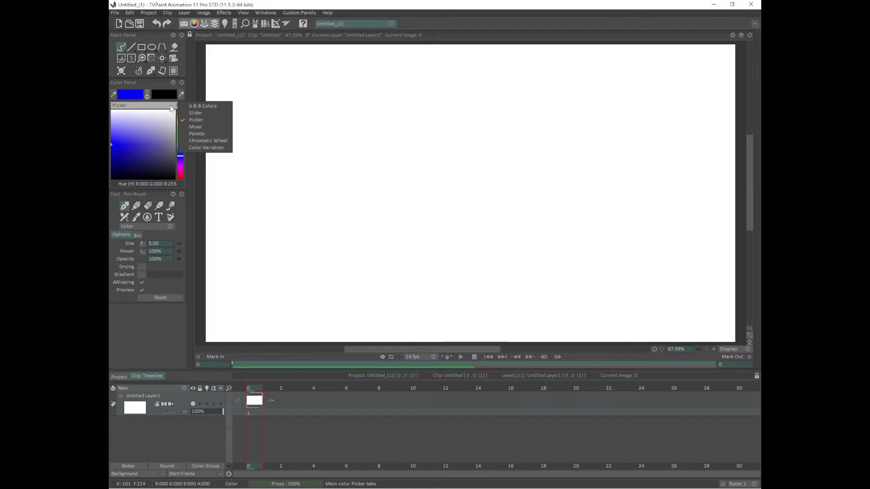
pyautogui.click(178, 109)
pyautogui.click(178, 109)
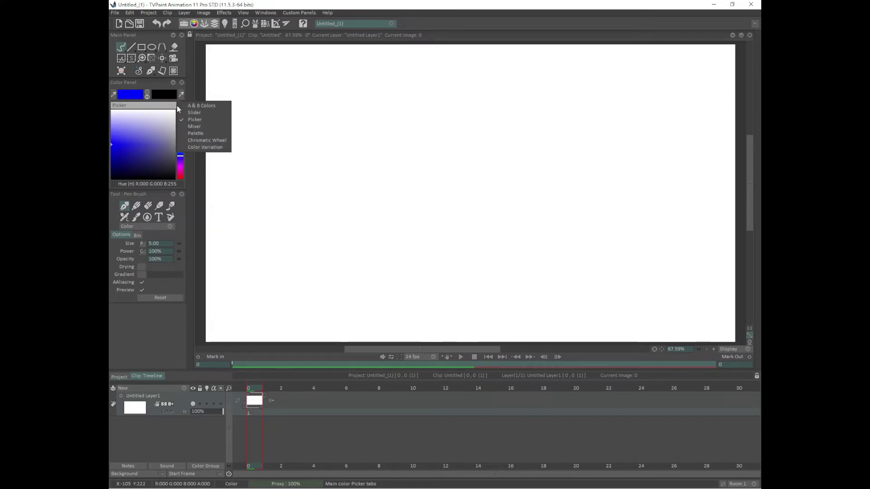
pyautogui.click(202, 120)
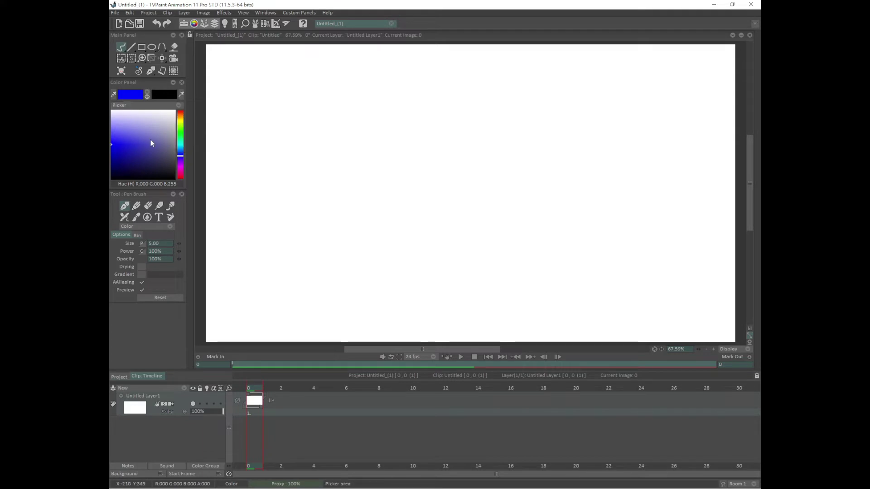
# Set the drawing colour to orange, about R 232, G 133, B 58.
pyautogui.moveTo(141, 143); pyautogui.dragTo(159, 154)
pyautogui.moveTo(186, 126)
pyautogui.mouseDown()
pyautogui.moveTo(180, 151)
pyautogui.moveTo(180, 116)
pyautogui.mouseUp()
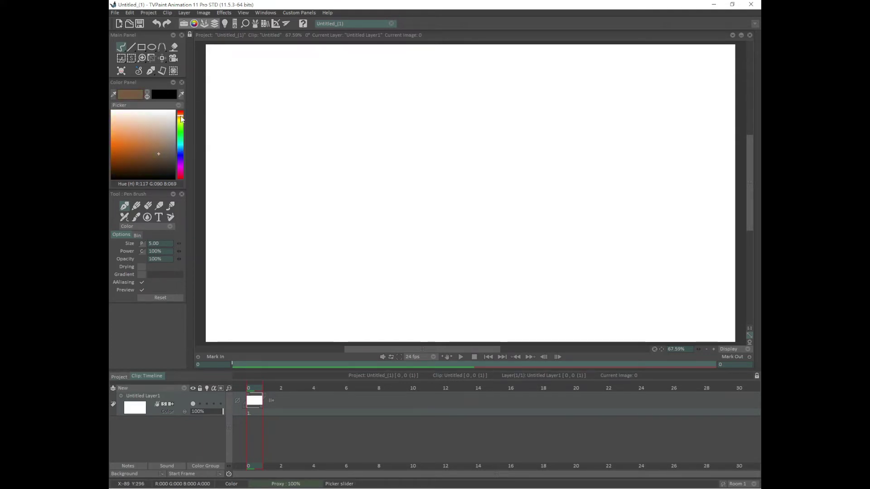
pyautogui.click(123, 152)
pyautogui.moveTo(124, 153); pyautogui.dragTo(125, 141)
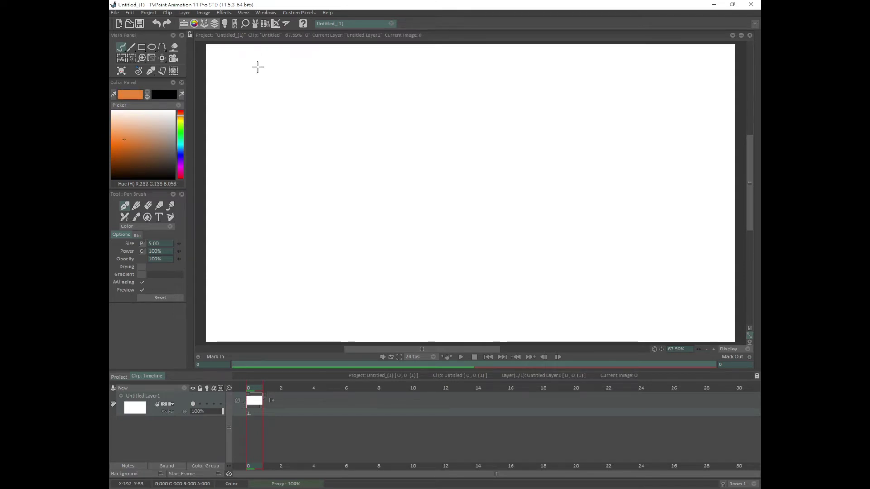
# Draw three thin orange S-shaped strokes side by side in the upper left of the canvas.
pyautogui.moveTo(270, 70); pyautogui.dragTo(254, 137)
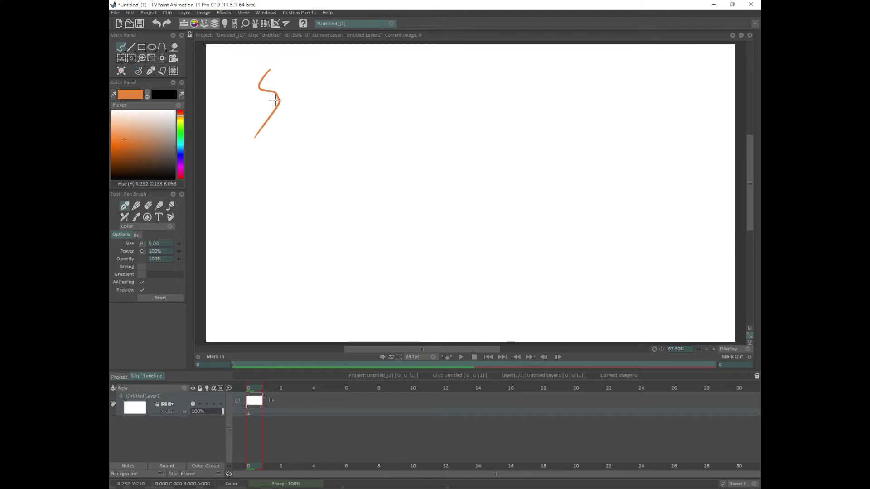
pyautogui.moveTo(292, 63); pyautogui.dragTo(279, 117)
pyautogui.moveTo(244, 67); pyautogui.dragTo(232, 129)
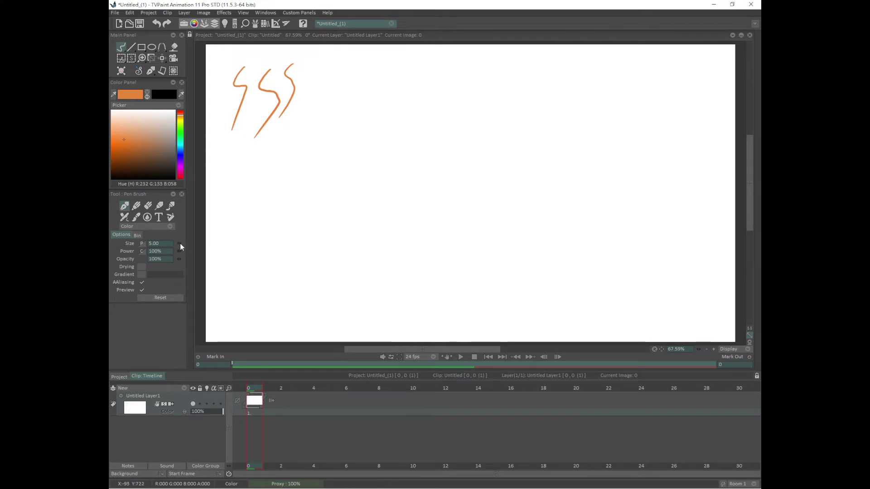
# Set the pen brush size to 20 and draw a thicker orange wavy stroke beside the thin ones.
pyautogui.click(165, 244)
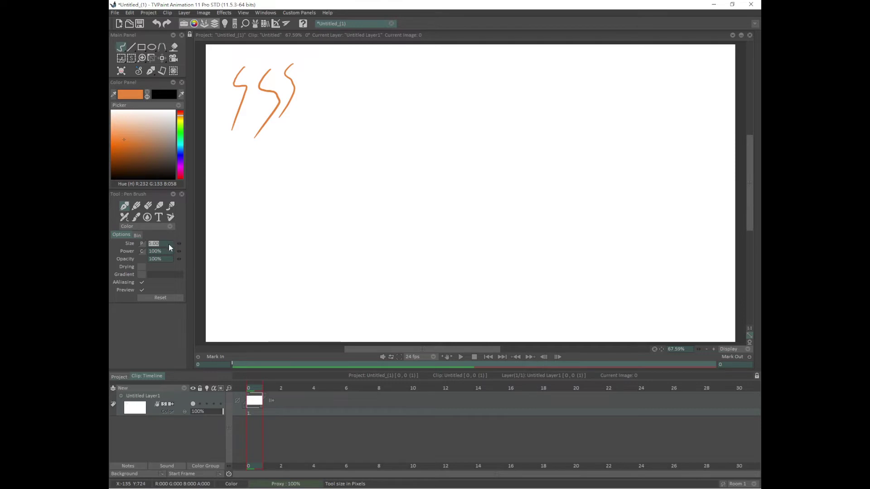
pyautogui.write('20')
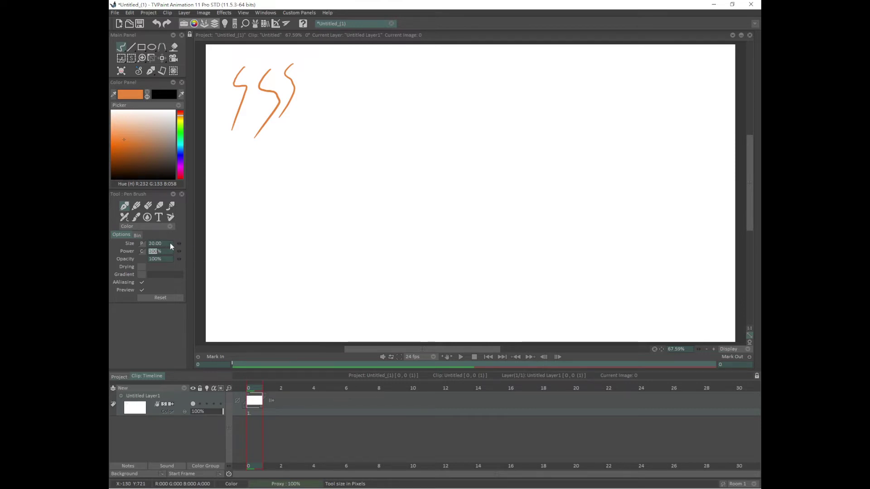
pyautogui.moveTo(314, 68)
pyautogui.mouseDown()
pyautogui.moveTo(327, 102)
pyautogui.moveTo(276, 136)
pyautogui.mouseUp()
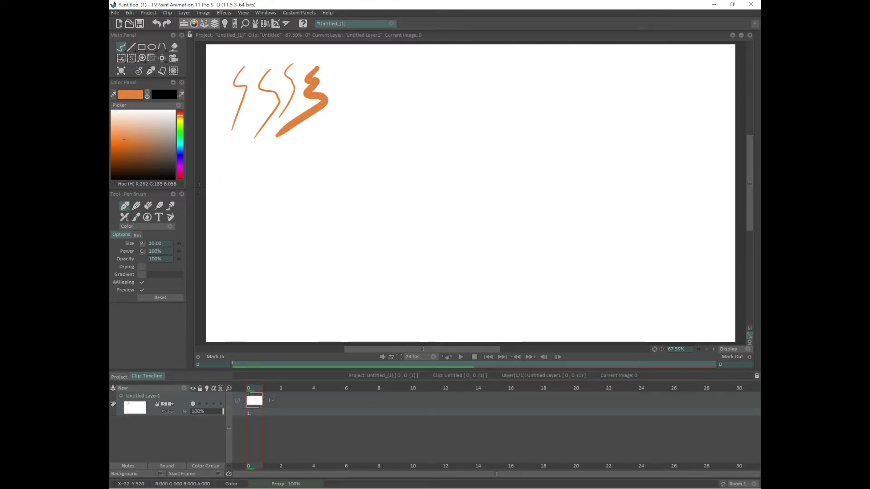
# Draw two more orange S-shaped strokes beside the others, one at pen size 28.5 and one at 12.5.
pyautogui.click(180, 243)
pyautogui.moveTo(180, 243); pyautogui.dragTo(226, 251)
pyautogui.moveTo(151, 248); pyautogui.dragTo(194, 245)
pyautogui.moveTo(353, 68)
pyautogui.mouseDown()
pyautogui.moveTo(369, 106)
pyautogui.moveTo(305, 139)
pyautogui.mouseUp()
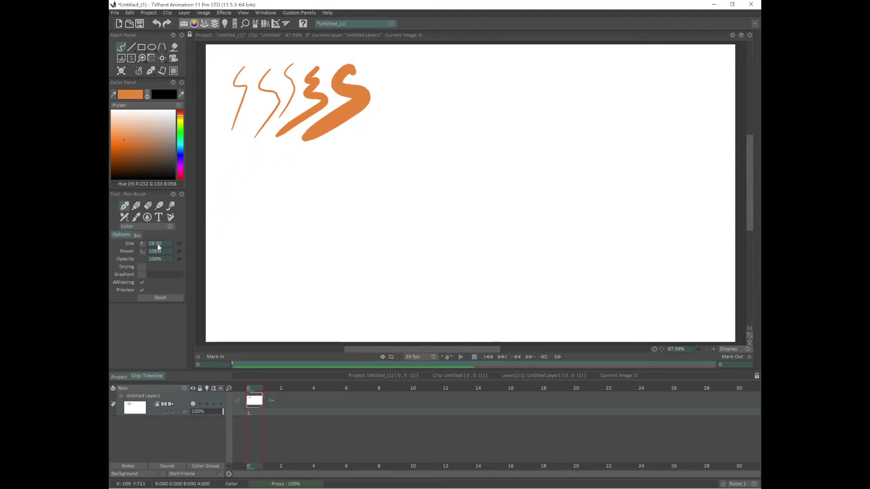
pyautogui.moveTo(131, 246); pyautogui.dragTo(127, 246)
pyautogui.moveTo(380, 57); pyautogui.dragTo(376, 104)
# Set the colour to dark brown and draw two curved lines across the orange strokes plus one wavy stroke over the leftmost.
pyautogui.click(153, 166)
pyautogui.click(160, 168)
pyautogui.moveTo(395, 71); pyautogui.dragTo(251, 111)
pyautogui.moveTo(232, 129); pyautogui.dragTo(392, 100)
pyautogui.moveTo(255, 61)
pyautogui.mouseDown()
pyautogui.moveTo(245, 93)
pyautogui.moveTo(275, 145)
pyautogui.mouseUp()
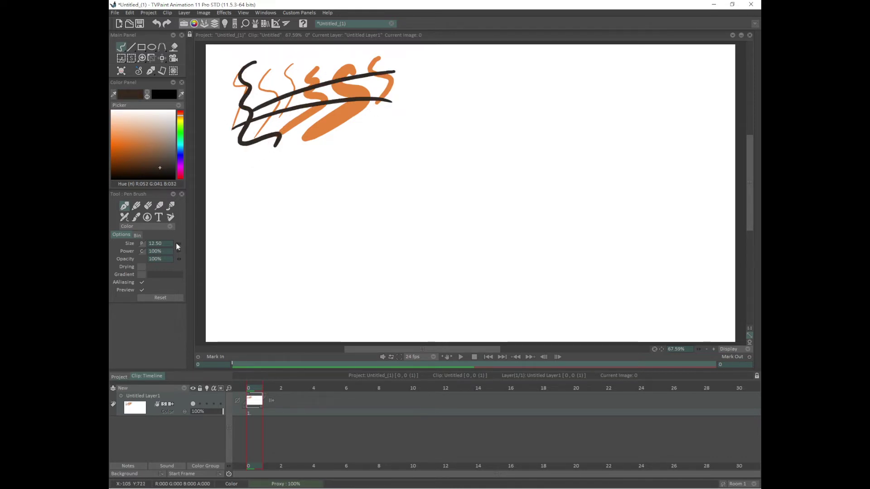
# Adjust the pen brush size to 13.63 and draw a dark S-shaped stroke to the right of the other marks.
pyautogui.moveTo(176, 243); pyautogui.dragTo(183, 245)
pyautogui.press('shift')
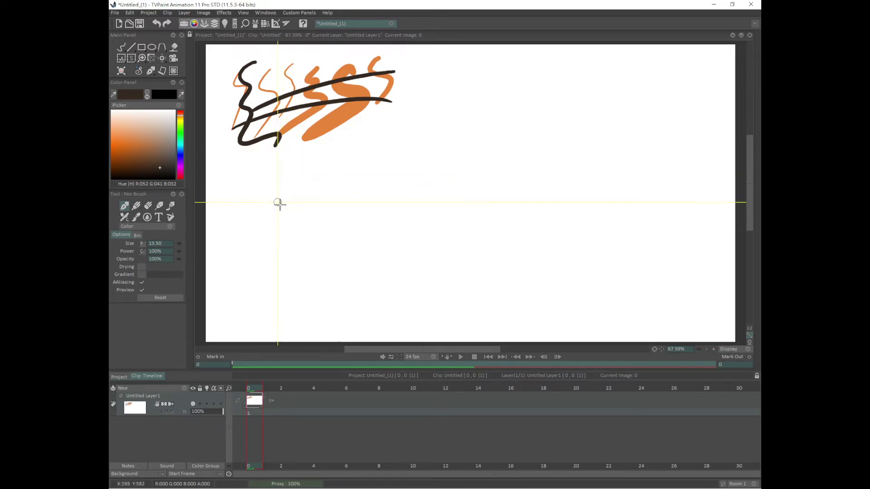
pyautogui.moveTo(278, 198)
pyautogui.mouseDown()
pyautogui.moveTo(322, 204)
pyautogui.moveTo(281, 196)
pyautogui.mouseUp()
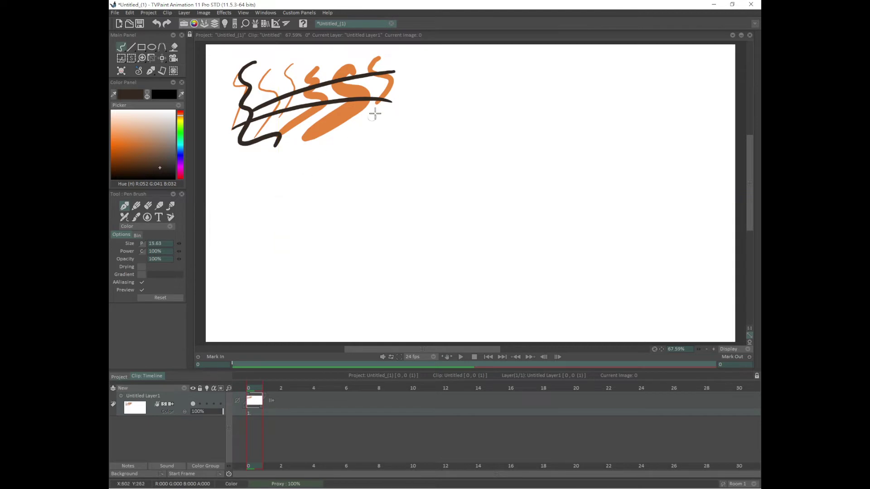
pyautogui.moveTo(436, 58)
pyautogui.mouseDown()
pyautogui.moveTo(432, 84)
pyautogui.moveTo(412, 97)
pyautogui.mouseUp()
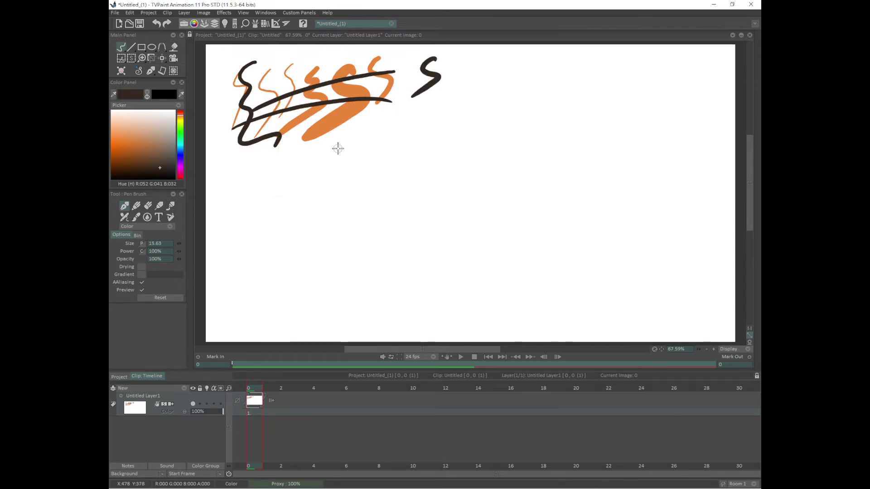
# Enlarge the pen brush to a size of about 115 and set the colour to light blue, about R 118, G 173, B 231.
pyautogui.moveTo(336, 147); pyautogui.dragTo(364, 158)
pyautogui.moveTo(131, 146); pyautogui.dragTo(122, 140)
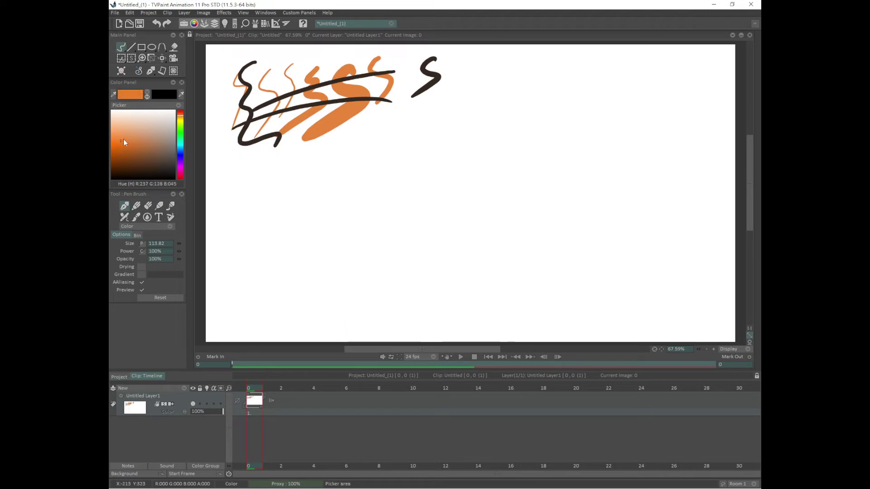
pyautogui.click(180, 132)
pyautogui.moveTo(180, 131); pyautogui.dragTo(181, 150)
pyautogui.click(129, 132)
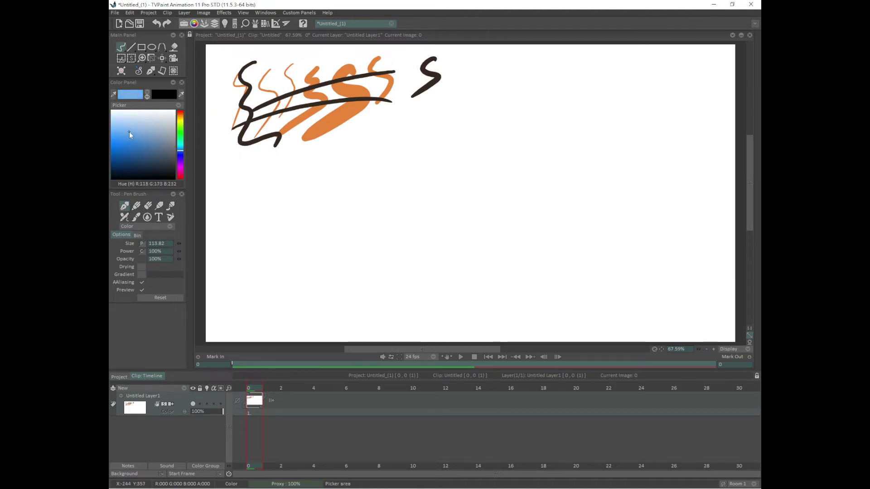
# Paint two broad light blue strokes over the existing marks and a narrower one between them at pen size 33.28.
pyautogui.moveTo(290, 68)
pyautogui.mouseDown()
pyautogui.moveTo(308, 86)
pyautogui.moveTo(299, 116)
pyautogui.mouseUp()
pyautogui.moveTo(395, 78); pyautogui.dragTo(390, 108)
pyautogui.moveTo(355, 142); pyautogui.dragTo(330, 120)
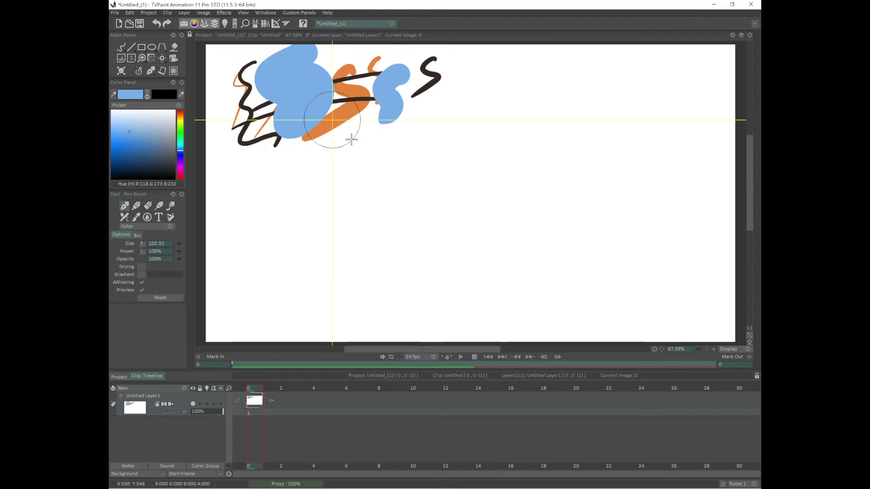
pyautogui.moveTo(355, 64); pyautogui.dragTo(301, 163)
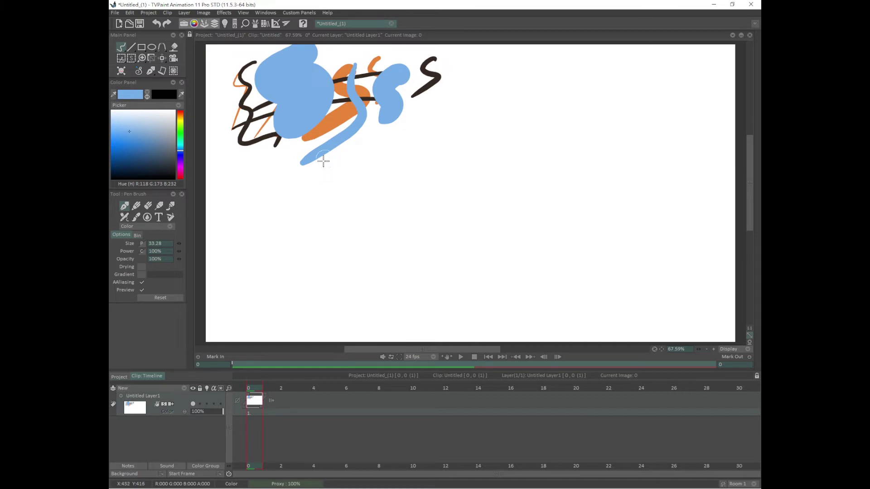
# View the pen brush's size connection options, keep Pressure, and draw a curvy light blue stroke below the dark wavy marks.
pyautogui.click(143, 244)
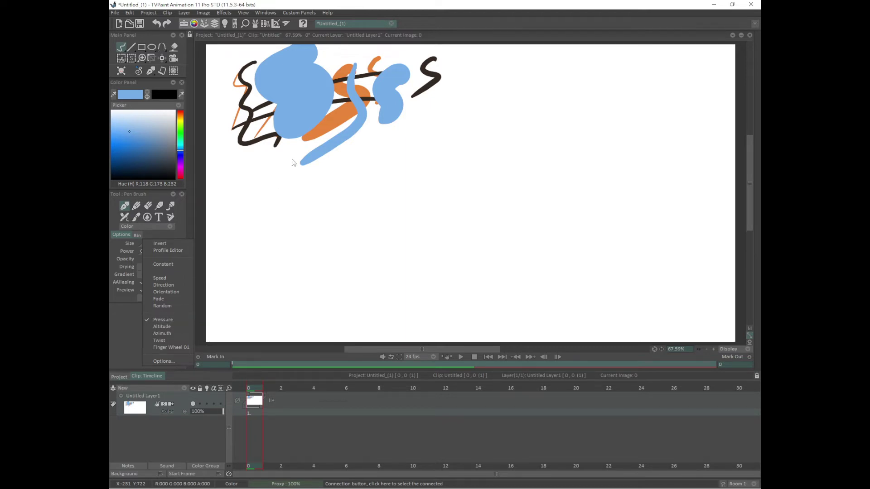
pyautogui.click(272, 157)
pyautogui.moveTo(233, 167)
pyautogui.mouseDown()
pyautogui.moveTo(256, 176)
pyautogui.moveTo(341, 164)
pyautogui.mouseUp()
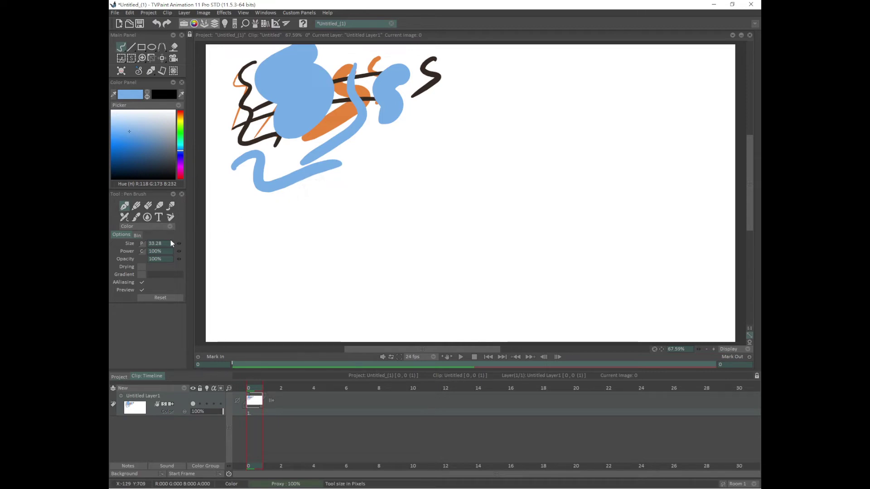
# Set the pen size connection to Constant and draw three uniform-width light blue strokes beside and below the existing marks.
pyautogui.click(142, 243)
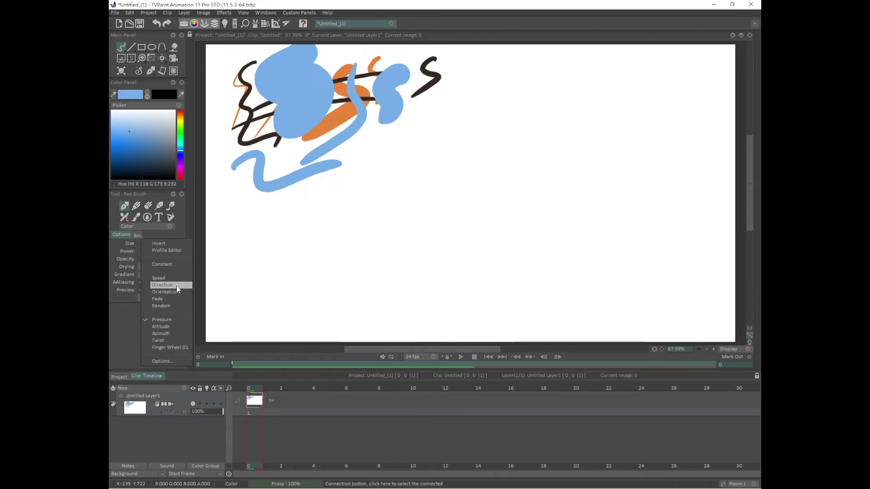
pyautogui.click(177, 265)
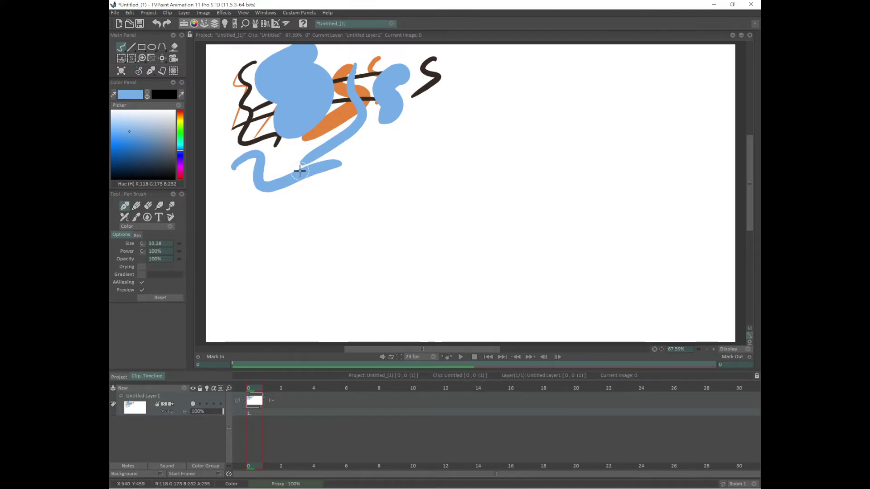
pyautogui.moveTo(527, 76); pyautogui.dragTo(419, 134)
pyautogui.moveTo(369, 162); pyautogui.dragTo(468, 175)
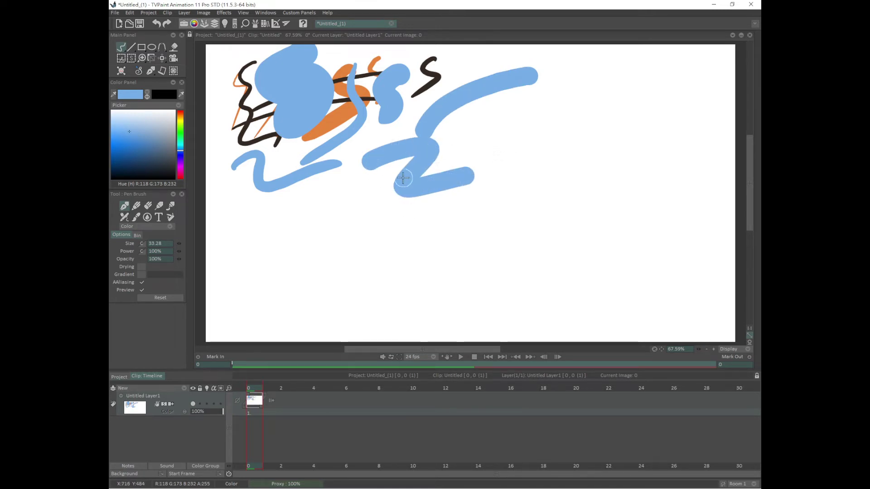
pyautogui.moveTo(244, 205)
pyautogui.mouseDown()
pyautogui.moveTo(233, 221)
pyautogui.moveTo(244, 274)
pyautogui.mouseUp()
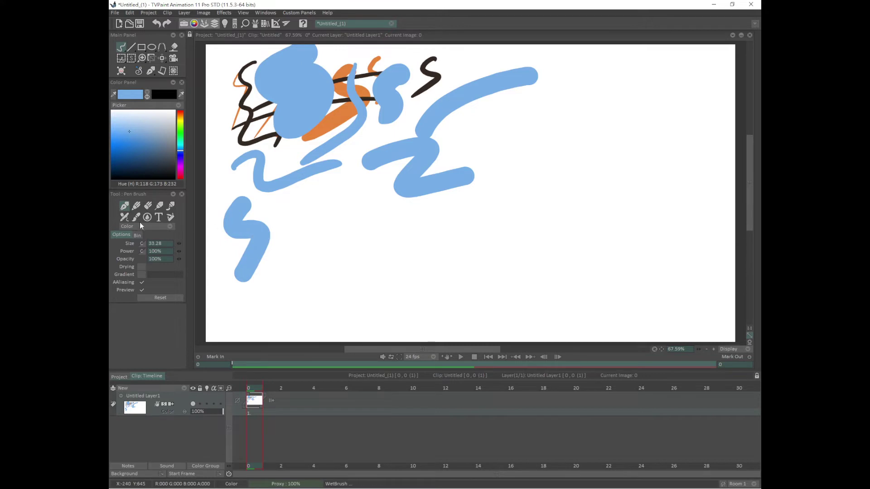
# Set the pen size connection to Pressure and draw four curving light blue strokes of varying width across the lower and right canvas.
pyautogui.click(141, 244)
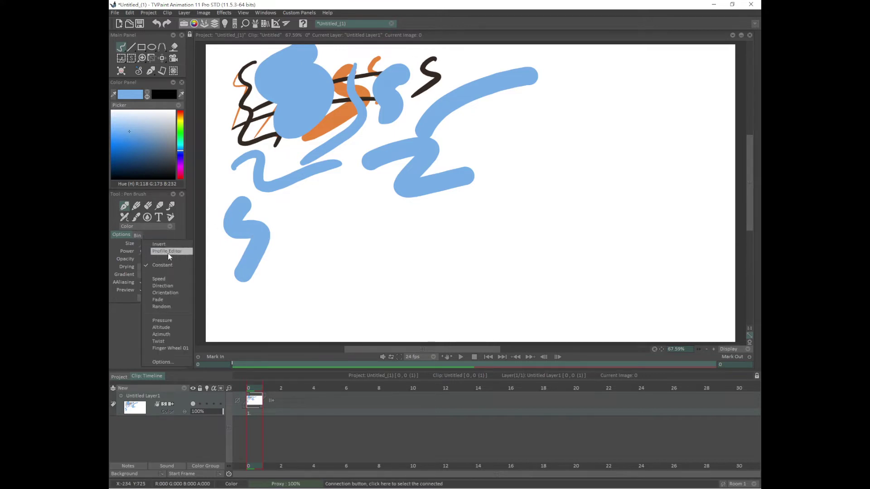
pyautogui.click(173, 320)
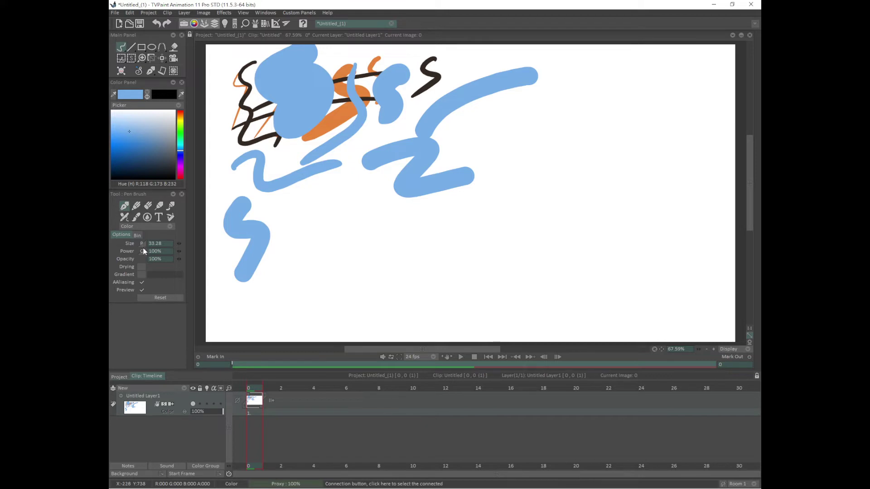
pyautogui.moveTo(298, 196)
pyautogui.mouseDown()
pyautogui.moveTo(306, 219)
pyautogui.moveTo(355, 237)
pyautogui.moveTo(302, 275)
pyautogui.mouseUp()
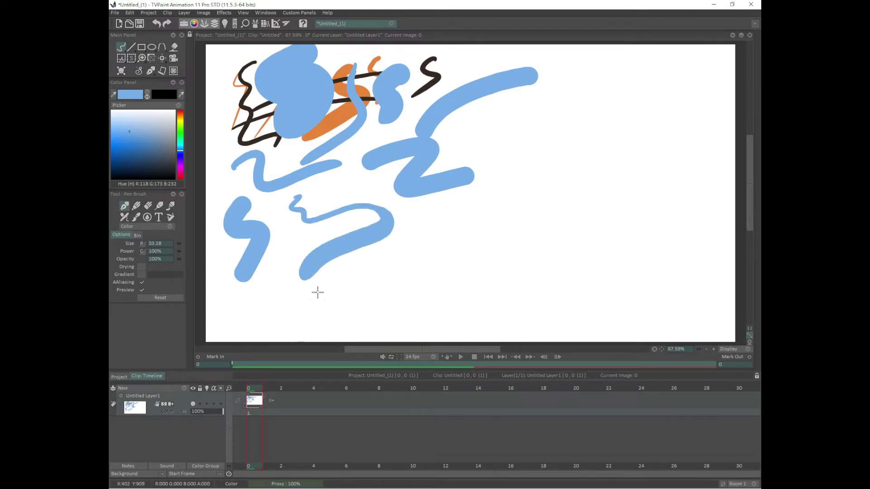
pyautogui.moveTo(299, 307)
pyautogui.mouseDown()
pyautogui.moveTo(375, 286)
pyautogui.moveTo(602, 81)
pyautogui.moveTo(534, 193)
pyautogui.mouseUp()
pyautogui.moveTo(475, 260); pyautogui.dragTo(584, 248)
pyautogui.moveTo(630, 156)
pyautogui.mouseDown()
pyautogui.moveTo(635, 174)
pyautogui.moveTo(695, 219)
pyautogui.moveTo(640, 224)
pyautogui.moveTo(610, 264)
pyautogui.mouseUp()
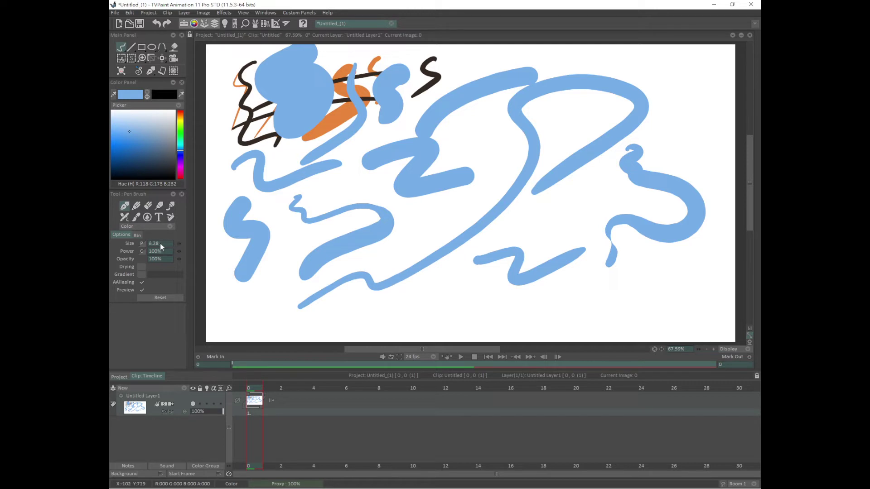
# Reduce the pen brush size to 11.28 and draw two thin winding strokes over the left half of the drawing.
pyautogui.scroll(-12, 159, 243)
pyautogui.scroll(-2, 172, 246)
pyautogui.moveTo(269, 263)
pyautogui.mouseDown()
pyautogui.moveTo(291, 296)
pyautogui.moveTo(325, 308)
pyautogui.moveTo(412, 203)
pyautogui.moveTo(457, 232)
pyautogui.mouseUp()
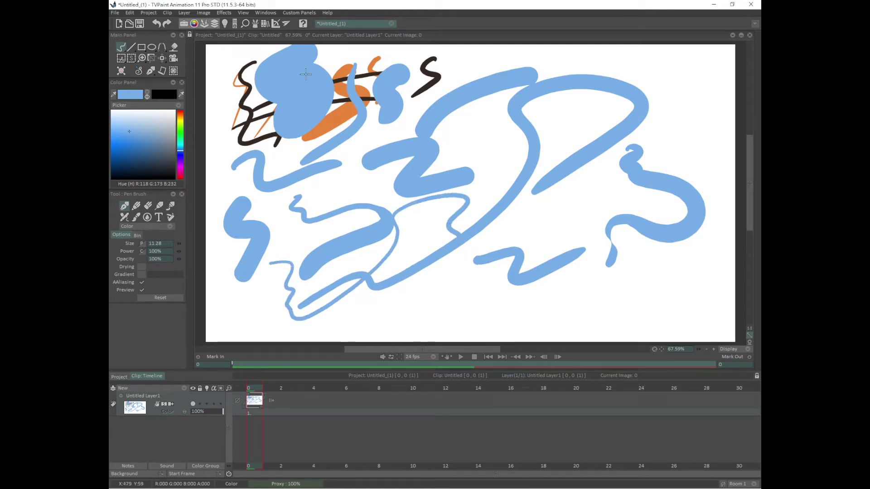
pyautogui.moveTo(313, 102)
pyautogui.mouseDown()
pyautogui.moveTo(238, 158)
pyautogui.moveTo(417, 70)
pyautogui.moveTo(397, 134)
pyautogui.moveTo(429, 194)
pyautogui.moveTo(333, 276)
pyautogui.mouseUp()
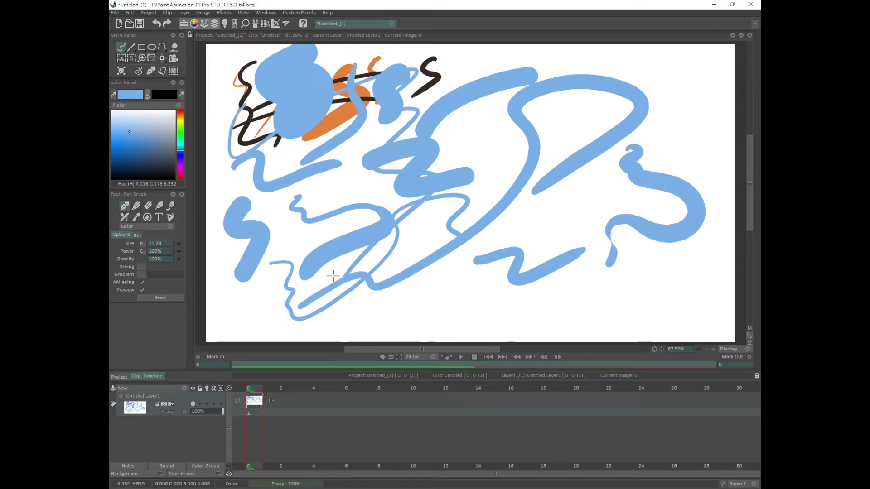
# Erase parts of the central strokes with the eraser brush at size 20, and more with the pen brush in Erase mode.
pyautogui.press('e')
pyautogui.moveTo(272, 186)
pyautogui.mouseDown()
pyautogui.moveTo(325, 175)
pyautogui.moveTo(360, 259)
pyautogui.moveTo(425, 223)
pyautogui.mouseUp()
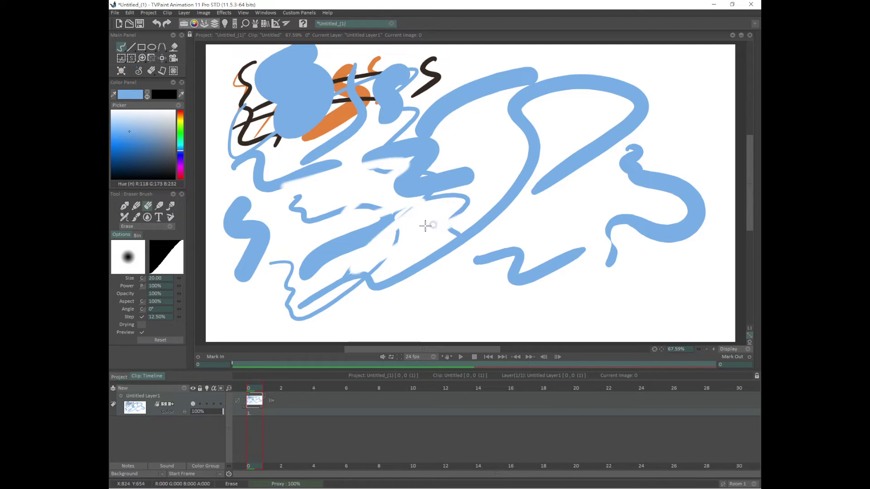
pyautogui.click(125, 206)
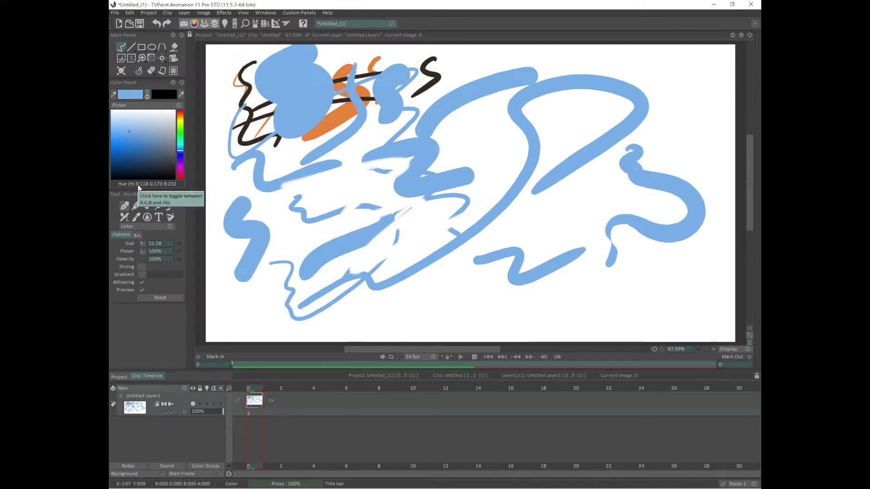
pyautogui.press('e')
pyautogui.moveTo(358, 131)
pyautogui.mouseDown()
pyautogui.moveTo(348, 114)
pyautogui.moveTo(313, 104)
pyautogui.moveTo(421, 167)
pyautogui.moveTo(366, 231)
pyautogui.moveTo(387, 191)
pyautogui.moveTo(374, 215)
pyautogui.moveTo(355, 200)
pyautogui.mouseUp()
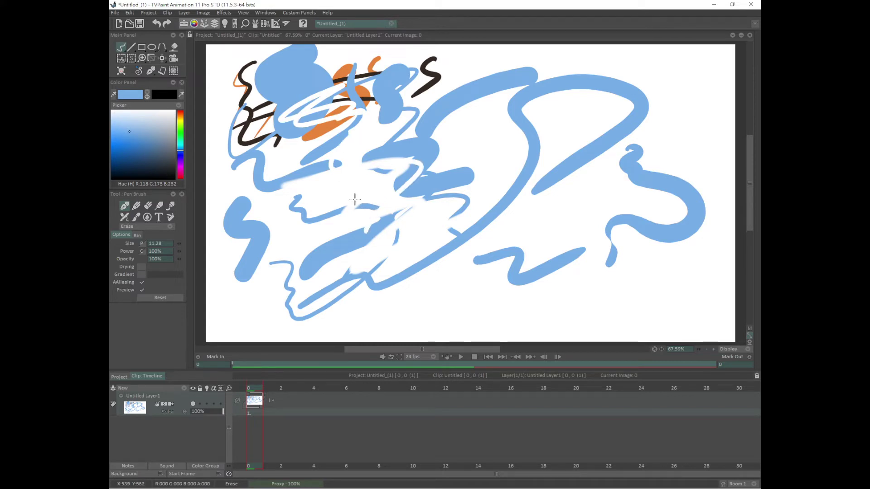
# Clear a large area in the middle of the drawing and draw light blue wavy and oval strokes in it.
pyautogui.press('b')
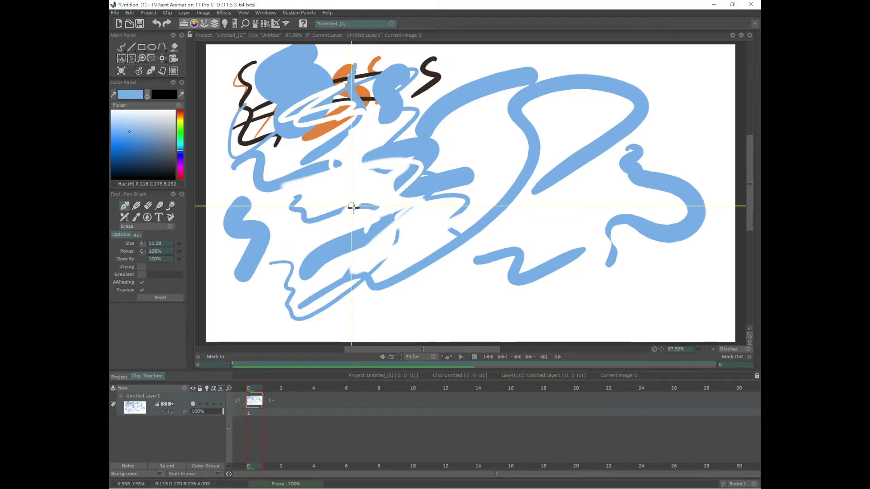
pyautogui.moveTo(354, 207)
pyautogui.mouseDown()
pyautogui.moveTo(409, 221)
pyautogui.moveTo(372, 209)
pyautogui.moveTo(390, 226)
pyautogui.moveTo(376, 213)
pyautogui.moveTo(346, 237)
pyautogui.moveTo(355, 210)
pyautogui.moveTo(326, 150)
pyautogui.moveTo(321, 111)
pyautogui.moveTo(418, 229)
pyautogui.moveTo(346, 295)
pyautogui.mouseUp()
pyautogui.moveTo(337, 186)
pyautogui.mouseDown()
pyautogui.moveTo(361, 181)
pyautogui.moveTo(381, 138)
pyautogui.moveTo(406, 237)
pyautogui.moveTo(313, 122)
pyautogui.moveTo(329, 239)
pyautogui.moveTo(470, 211)
pyautogui.mouseUp()
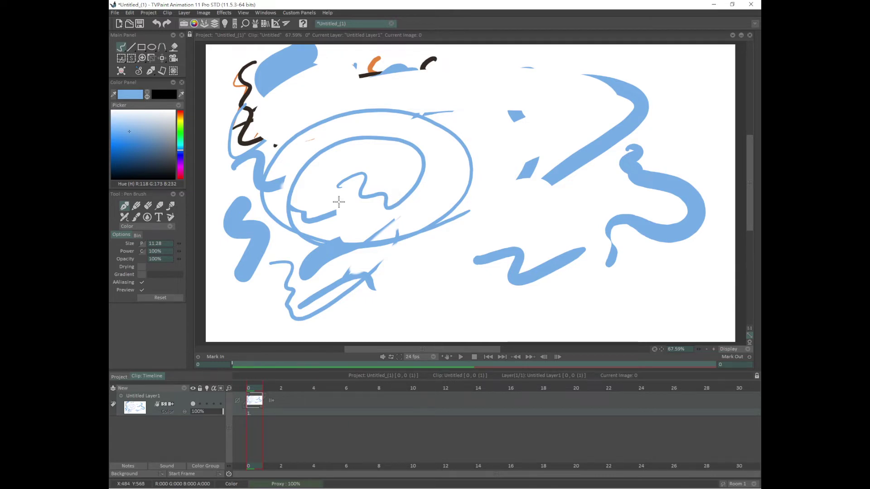
# Clear the canvas and try undoing and redoing the clearing.
pyautogui.click(122, 71)
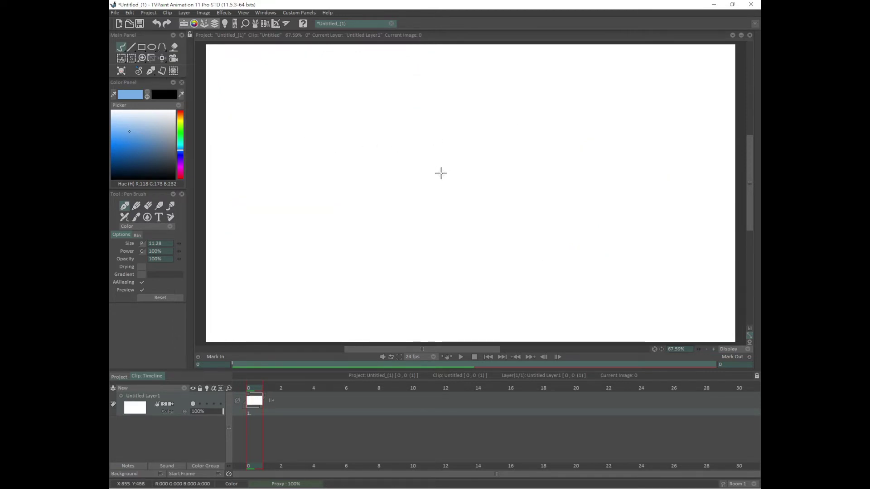
pyautogui.hotkey('ctrl', 'z')
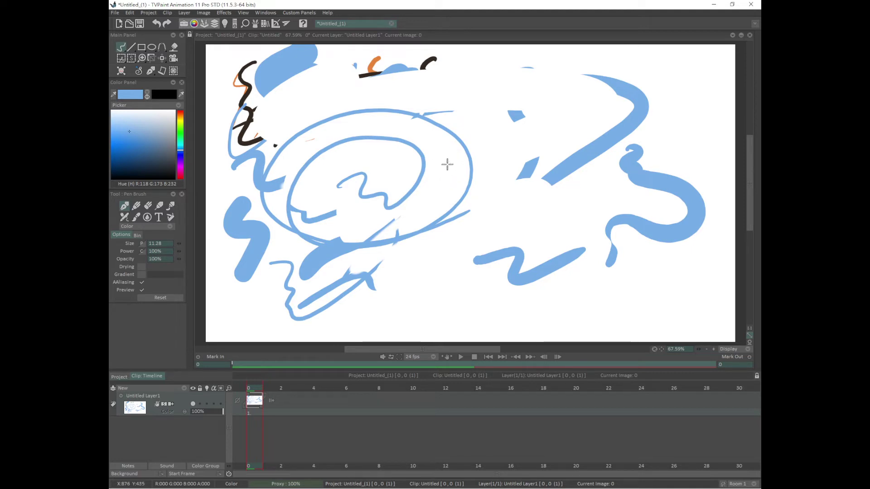
pyautogui.click(156, 25)
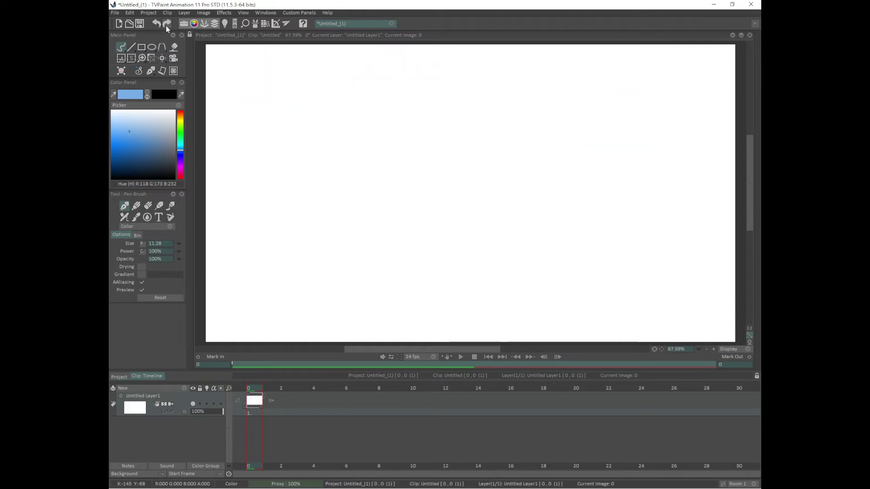
pyautogui.click(167, 24)
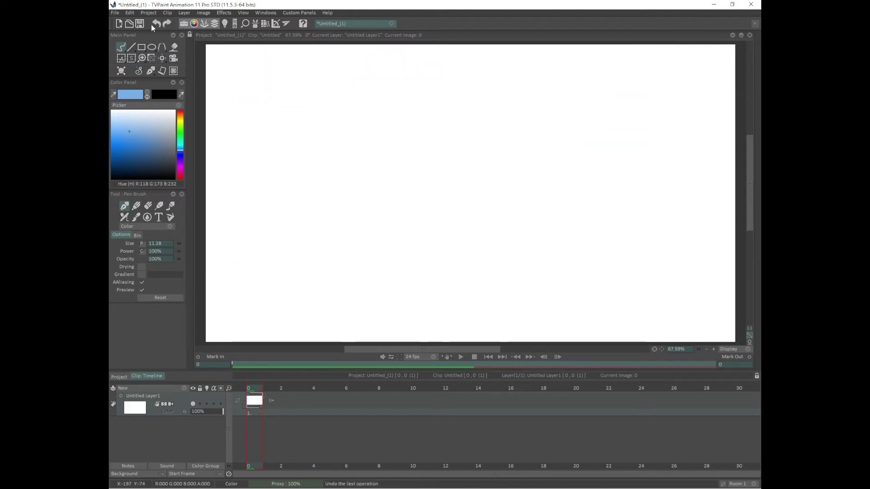
# Undo back past the thin winding strokes and redo up to the first eraser brush stroke.
pyautogui.click(156, 25)
pyautogui.click(157, 25)
pyautogui.click(167, 25)
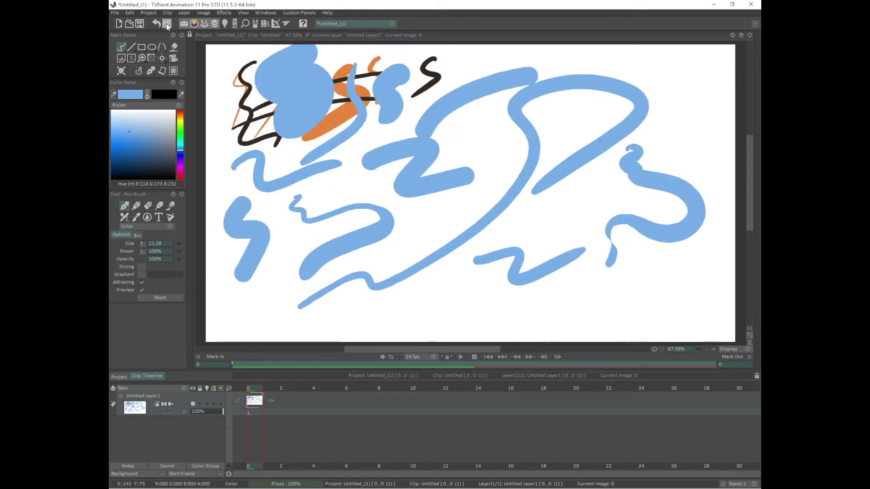
pyautogui.click(168, 24)
pyautogui.click(167, 25)
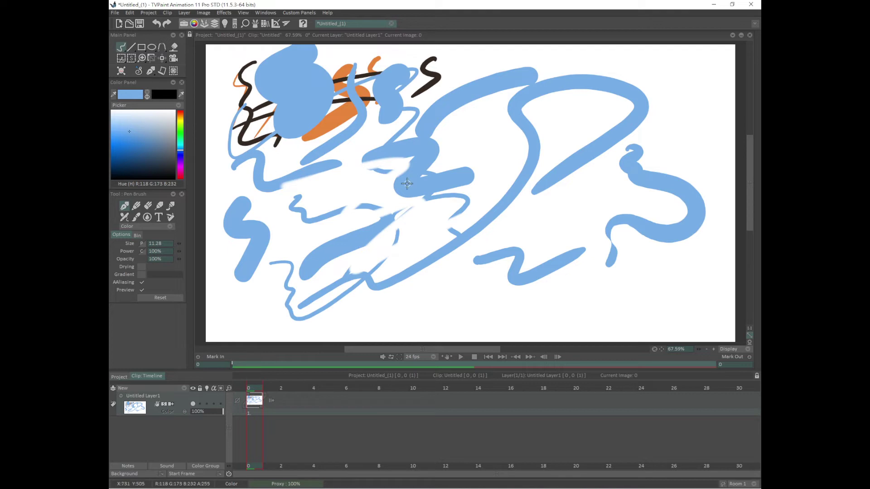
# Draw a thin light blue winding stroke across the erased area and clear the whole canvas.
pyautogui.moveTo(310, 213)
pyautogui.mouseDown()
pyautogui.moveTo(366, 167)
pyautogui.moveTo(362, 259)
pyautogui.mouseUp()
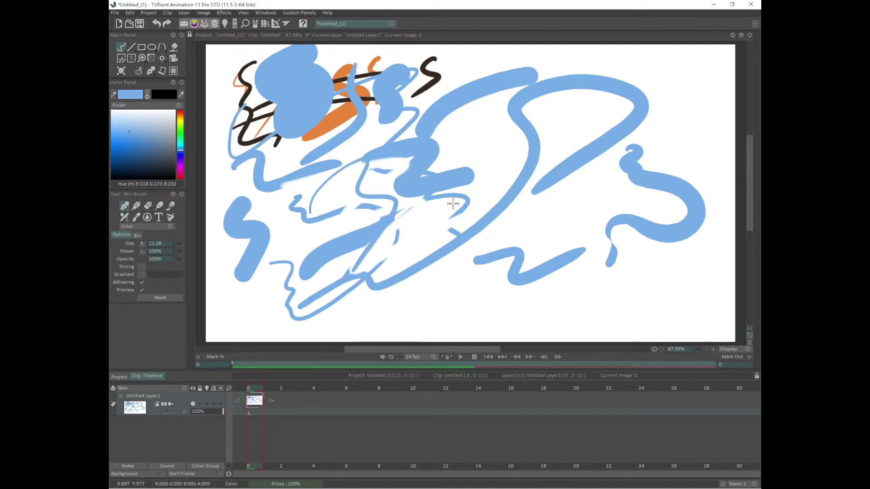
pyautogui.press('BackSpace')
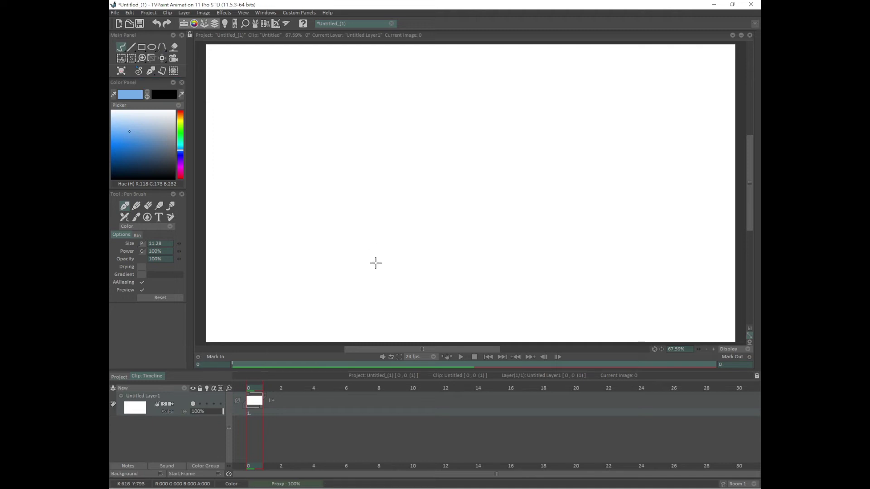
# Set the colour to dark navy (R 15, G 27, B 39) and draw a long rising straight line with the Line tool.
pyautogui.click(131, 46)
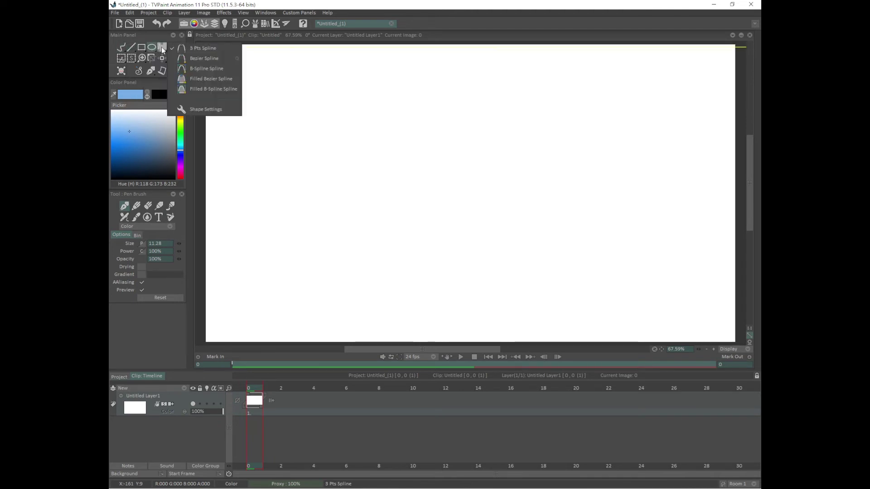
pyautogui.click(128, 47)
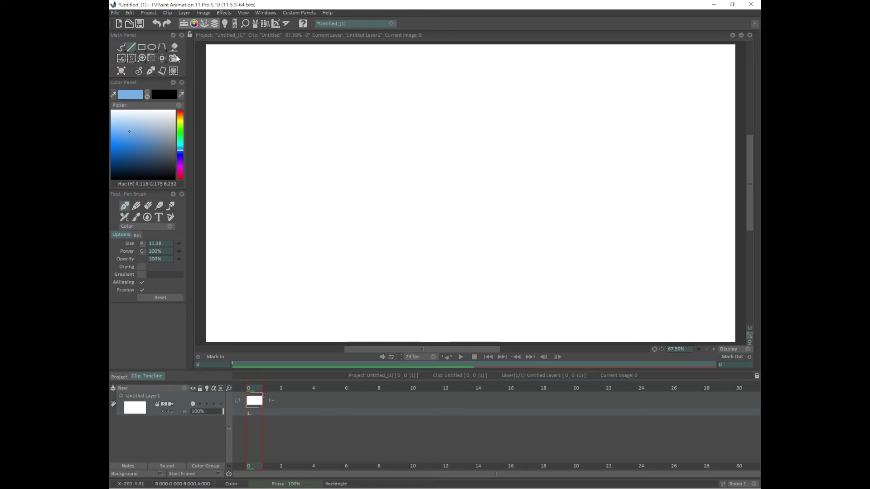
pyautogui.click(132, 46)
pyautogui.moveTo(150, 132)
pyautogui.mouseDown()
pyautogui.moveTo(130, 150)
pyautogui.moveTo(145, 172)
pyautogui.mouseUp()
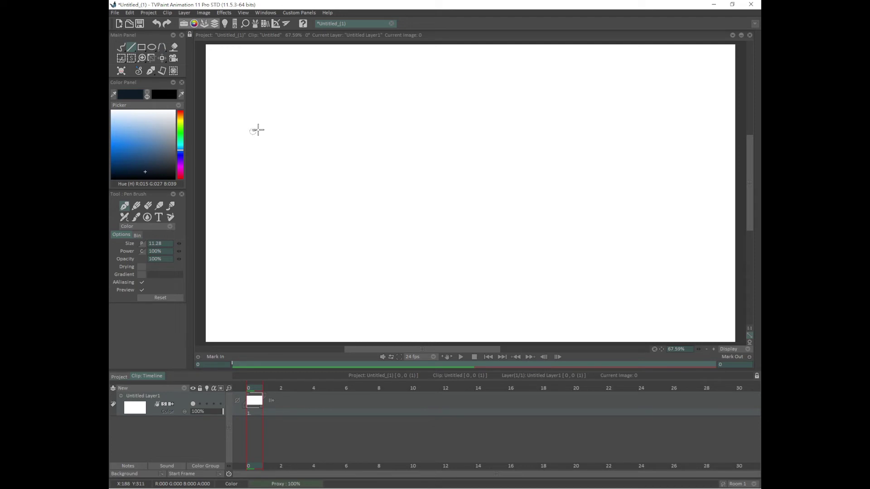
pyautogui.moveTo(258, 130)
pyautogui.mouseDown()
pyautogui.moveTo(309, 143)
pyautogui.moveTo(340, 114)
pyautogui.moveTo(384, 100)
pyautogui.moveTo(332, 163)
pyautogui.moveTo(378, 97)
pyautogui.moveTo(437, 84)
pyautogui.moveTo(384, 83)
pyautogui.moveTo(527, 79)
pyautogui.mouseUp()
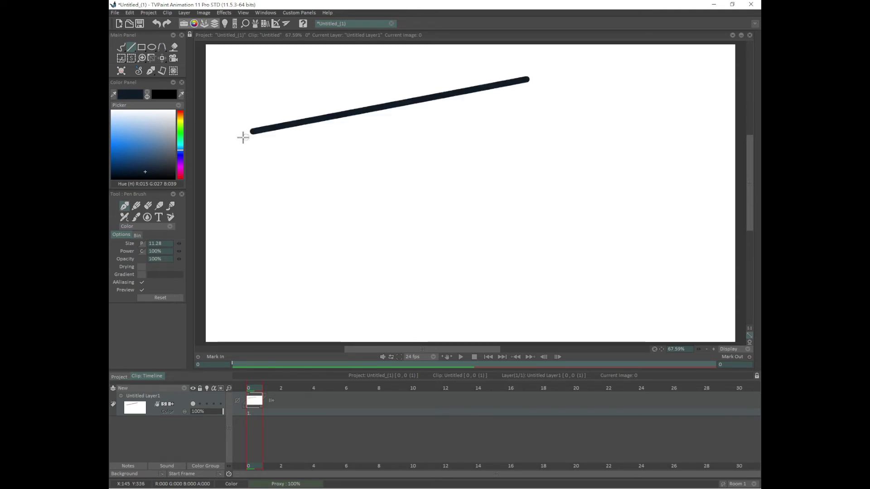
# Reduce the pen size to 4.28 and draw two thin straight lines, one nearly horizontal and one steep, crossing each other.
pyautogui.moveTo(177, 244); pyautogui.dragTo(165, 243)
pyautogui.moveTo(231, 171); pyautogui.dragTo(380, 160)
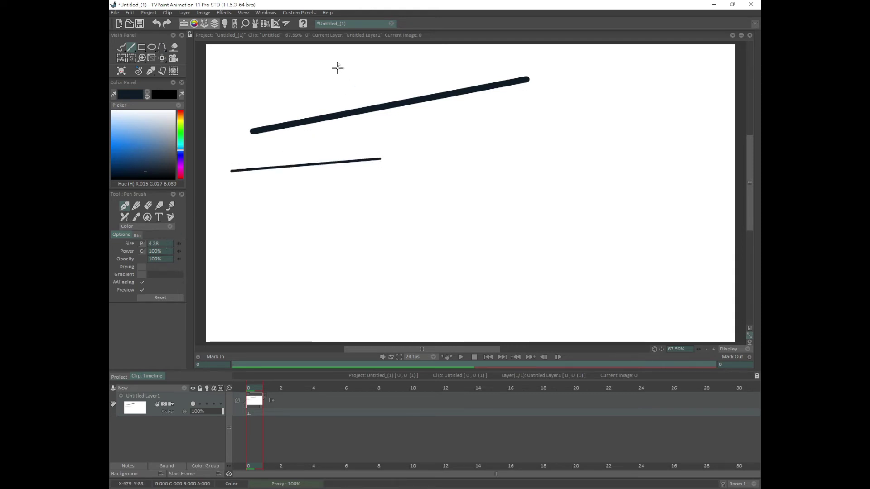
pyautogui.moveTo(339, 65); pyautogui.dragTo(284, 209)
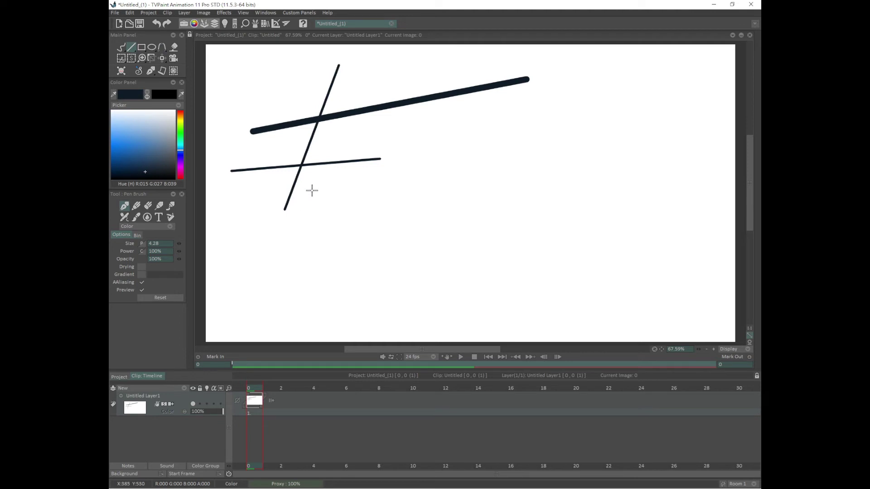
# Draw a wide rectangle, a tall narrow rectangle and a square with the Rectangle tool, and clear the canvas.
pyautogui.click(142, 48)
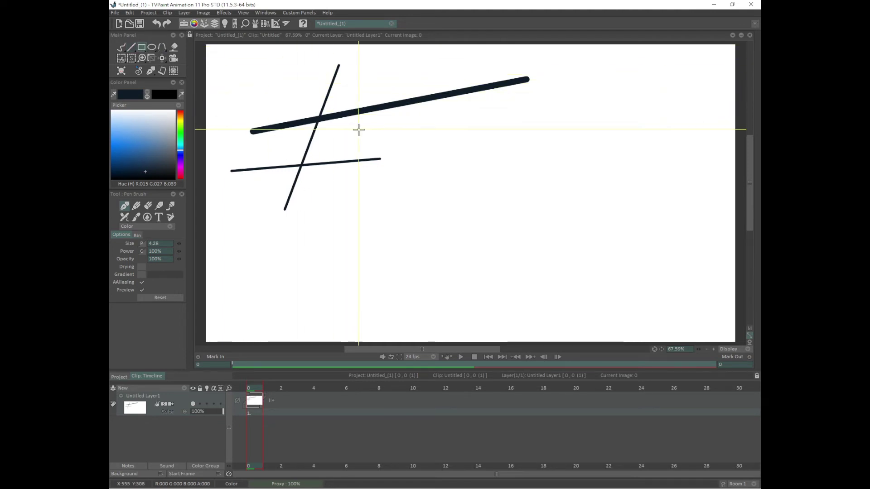
pyautogui.moveTo(443, 116); pyautogui.dragTo(568, 197)
pyautogui.moveTo(319, 186); pyautogui.dragTo(294, 298)
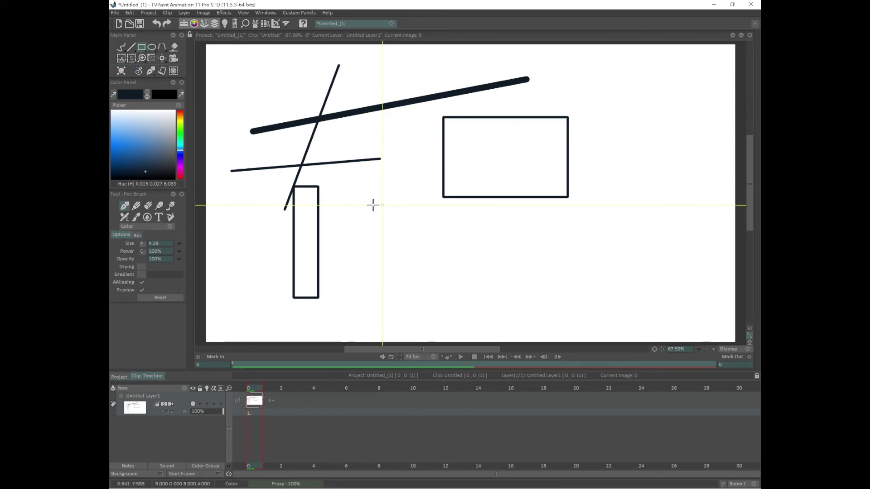
pyautogui.moveTo(383, 206)
pyautogui.mouseDown()
pyautogui.moveTo(399, 235)
pyautogui.moveTo(444, 259)
pyautogui.moveTo(485, 304)
pyautogui.moveTo(457, 281)
pyautogui.mouseUp()
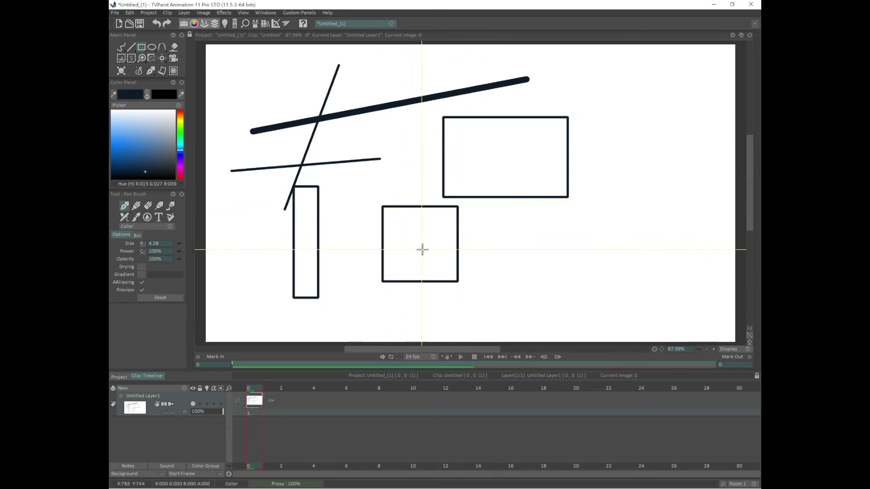
pyautogui.press('BackSpace')
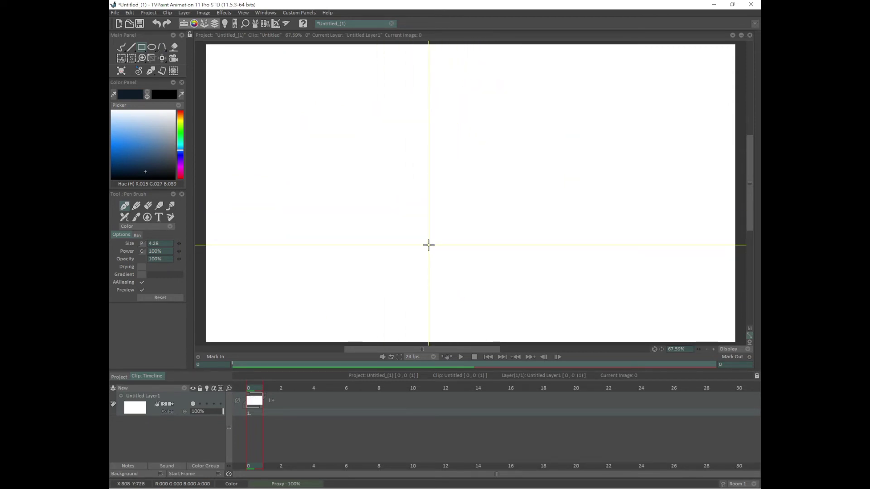
# Draw a tall narrow ellipse at the canvas's upper left and a round one near its centre with the Ellipse tool.
pyautogui.click(151, 46)
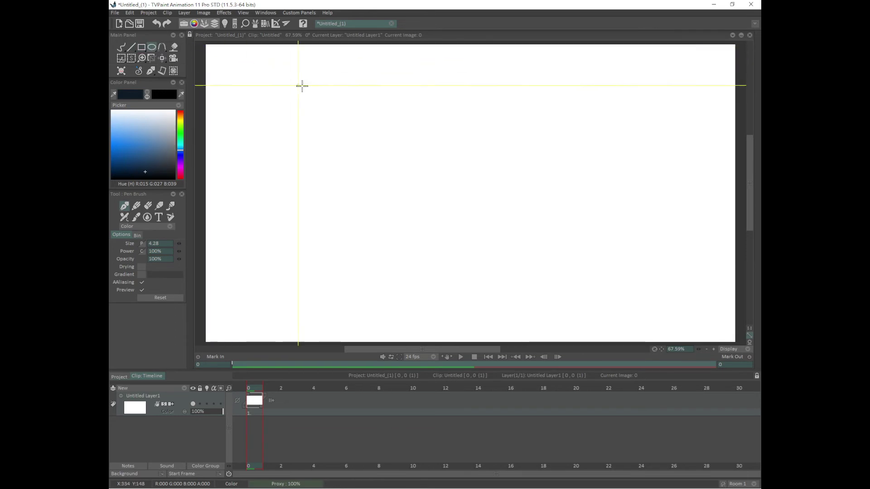
pyautogui.moveTo(295, 122); pyautogui.dragTo(324, 177)
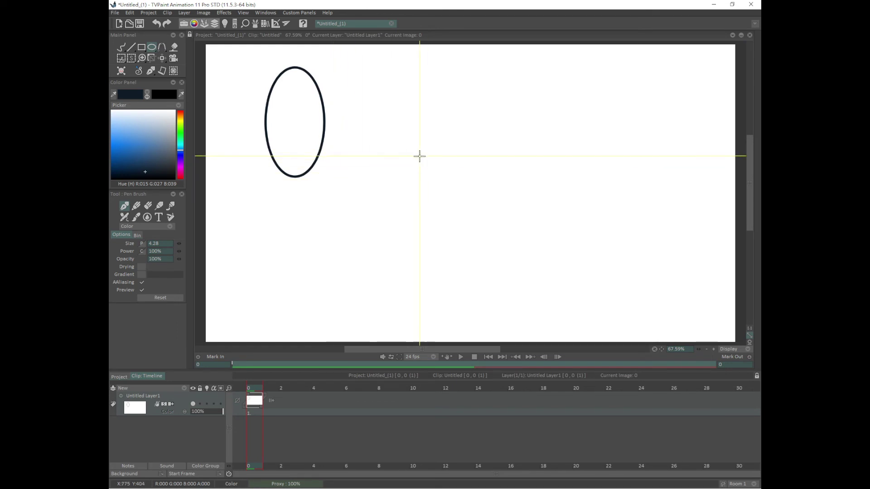
pyautogui.moveTo(425, 162); pyautogui.dragTo(471, 189)
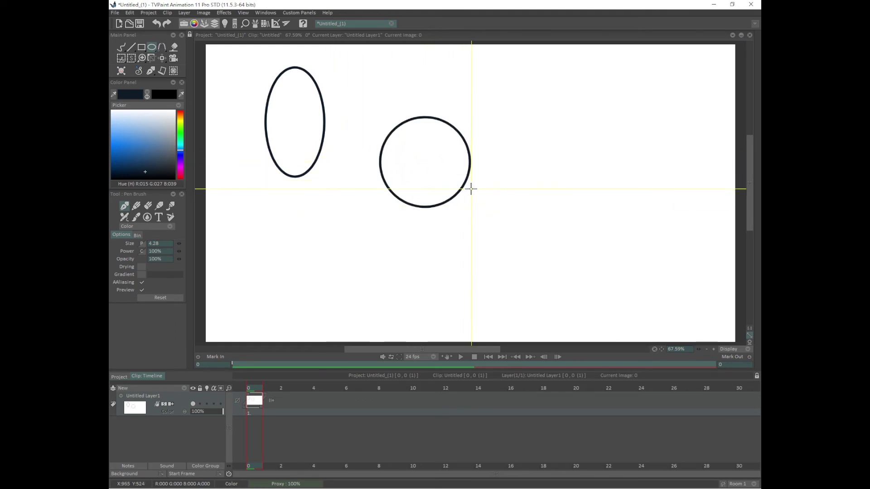
# Draw a circle with the Circle tool up and right of the central one, and a wide ellipse at lower left with 2 Pts Ellipse.
pyautogui.rightClick(152, 49)
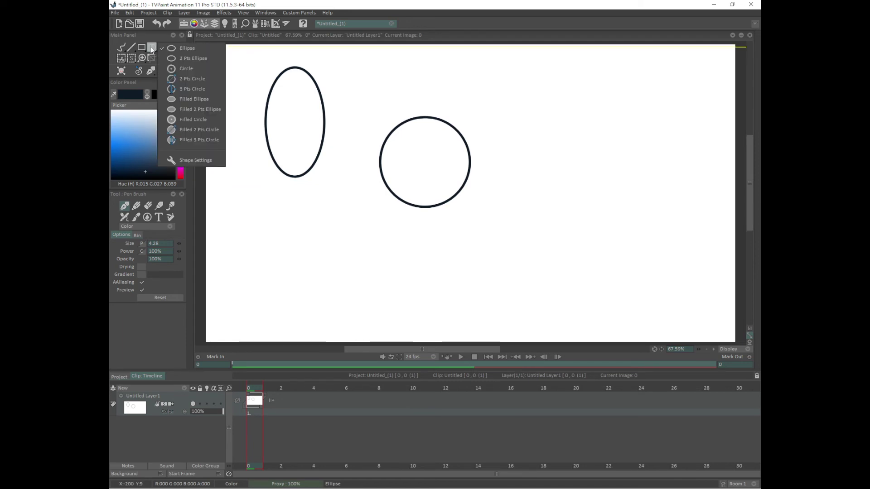
pyautogui.click(206, 69)
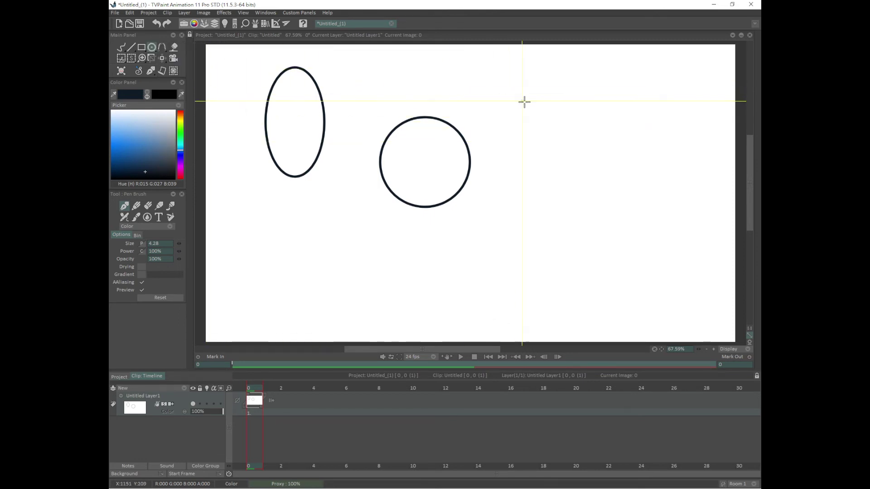
pyautogui.moveTo(527, 105); pyautogui.dragTo(558, 133)
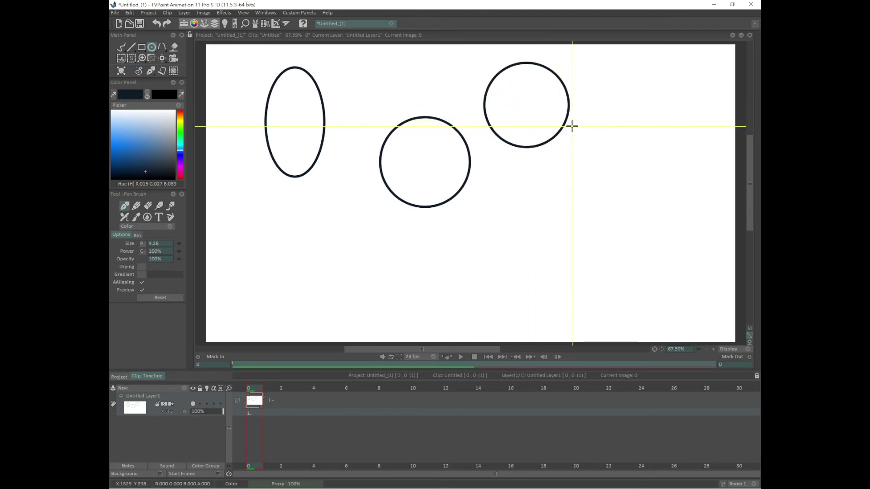
pyautogui.click(152, 48)
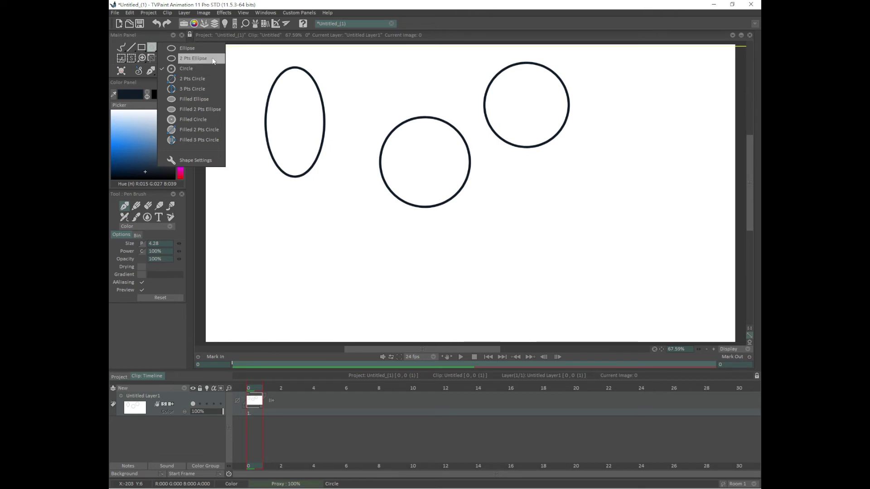
pyautogui.click(205, 49)
pyautogui.moveTo(278, 225)
pyautogui.mouseDown()
pyautogui.moveTo(297, 251)
pyautogui.moveTo(319, 258)
pyautogui.moveTo(339, 299)
pyautogui.moveTo(390, 259)
pyautogui.moveTo(380, 282)
pyautogui.mouseUp()
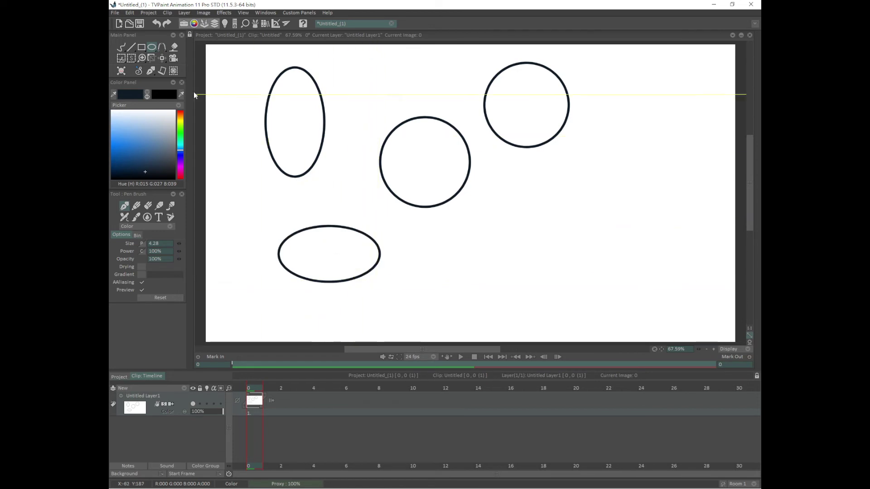
# Set the colour to bright blue (R 57, G 144, B 237) and draw a wide and a nearly round Filled Ellipse overlapping the outlined shapes.
pyautogui.moveTo(153, 47); pyautogui.dragTo(206, 91)
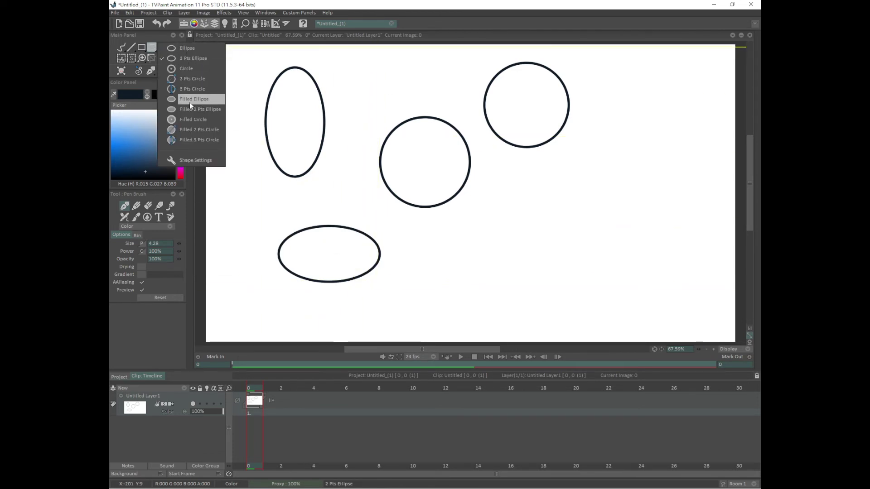
pyautogui.moveTo(190, 105); pyautogui.dragTo(204, 102)
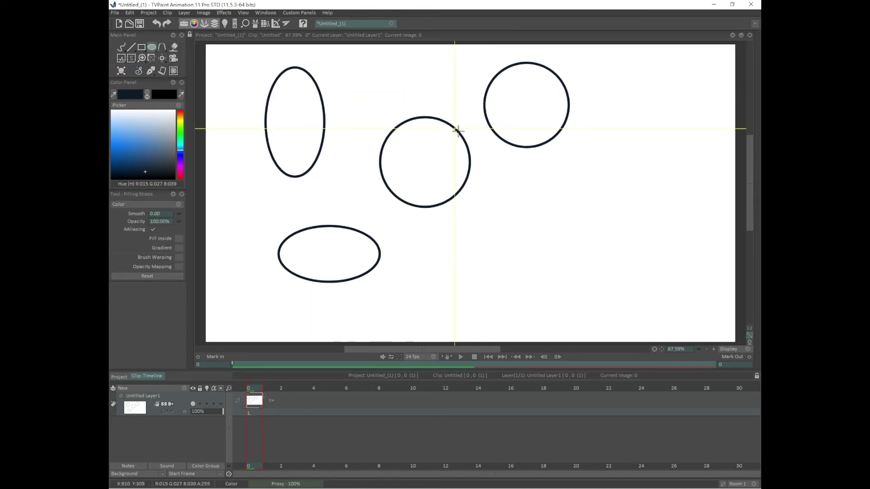
pyautogui.click(137, 158)
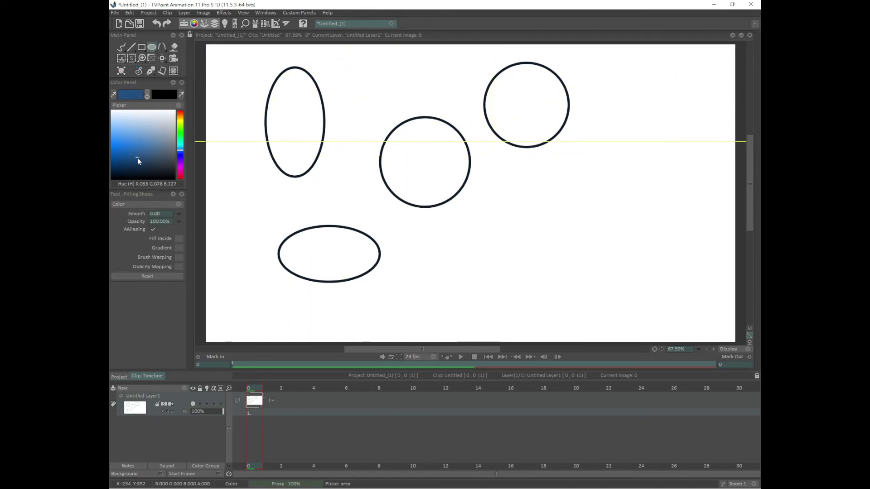
pyautogui.moveTo(137, 158); pyautogui.dragTo(121, 140)
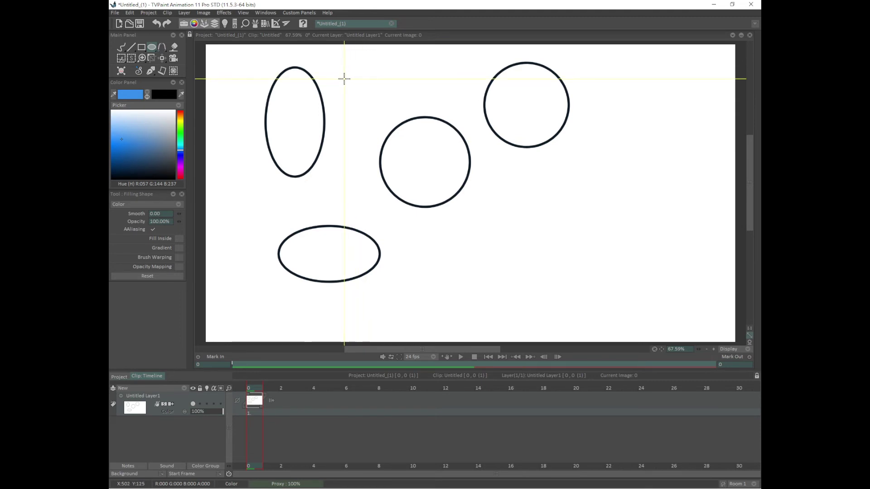
pyautogui.moveTo(344, 79); pyautogui.dragTo(398, 101)
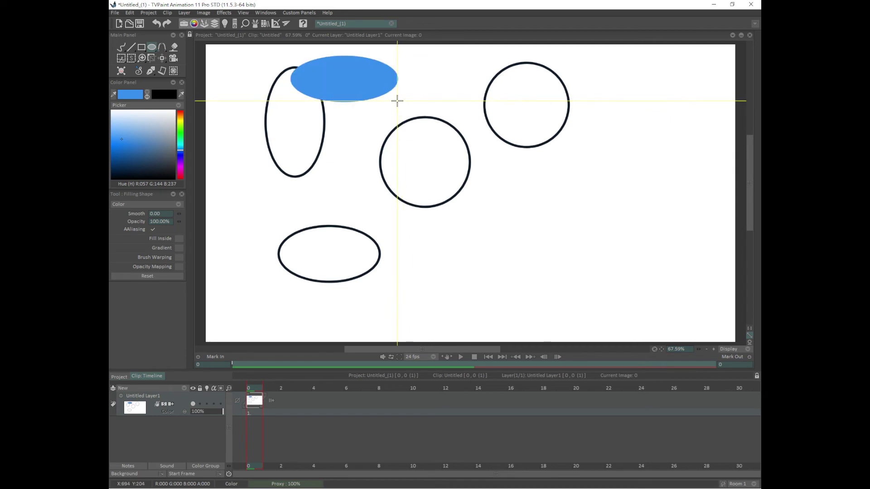
pyautogui.moveTo(396, 198); pyautogui.dragTo(442, 241)
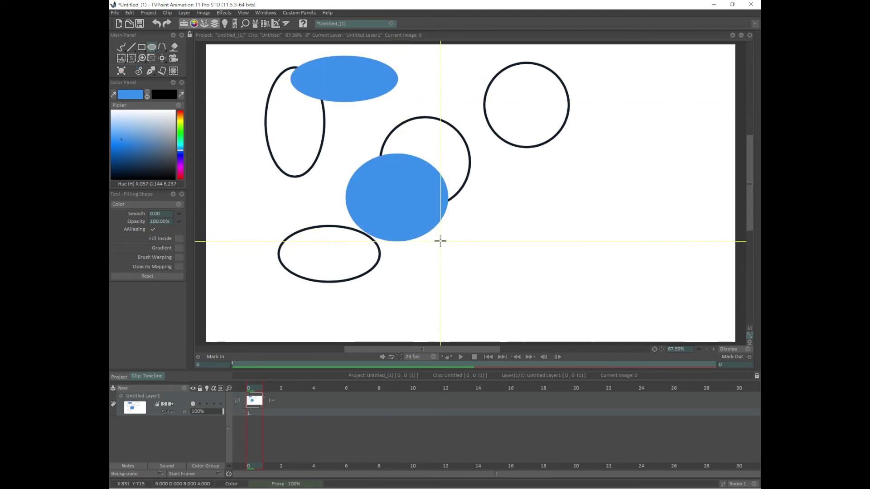
# Draw a large, nearly square blue shape in the canvas's lower right with the Filled Rectangle tool.
pyautogui.click(141, 47)
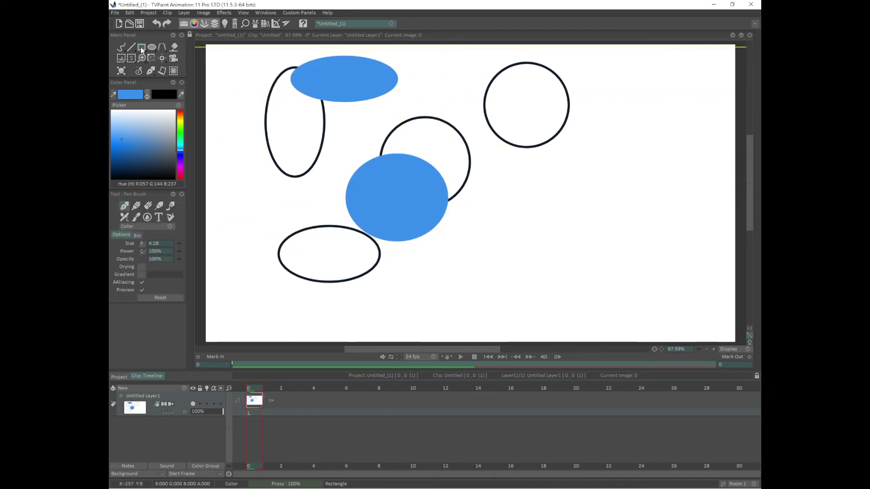
pyautogui.rightClick(140, 47)
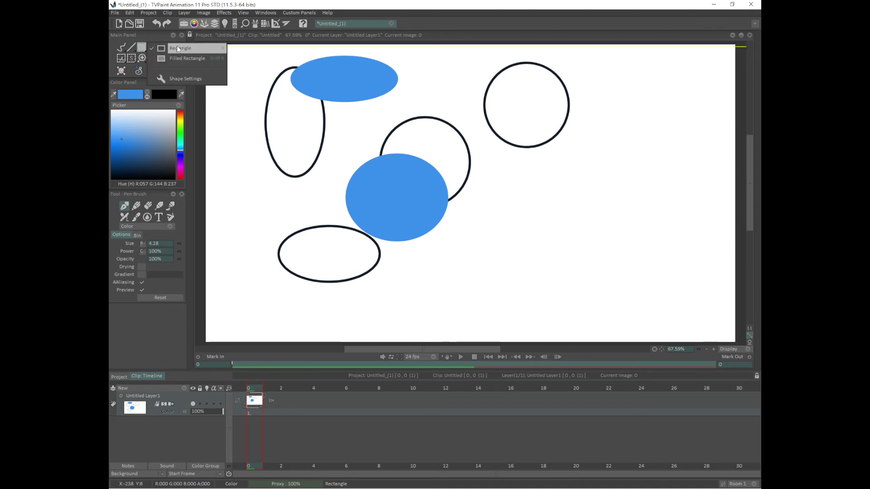
pyautogui.click(182, 58)
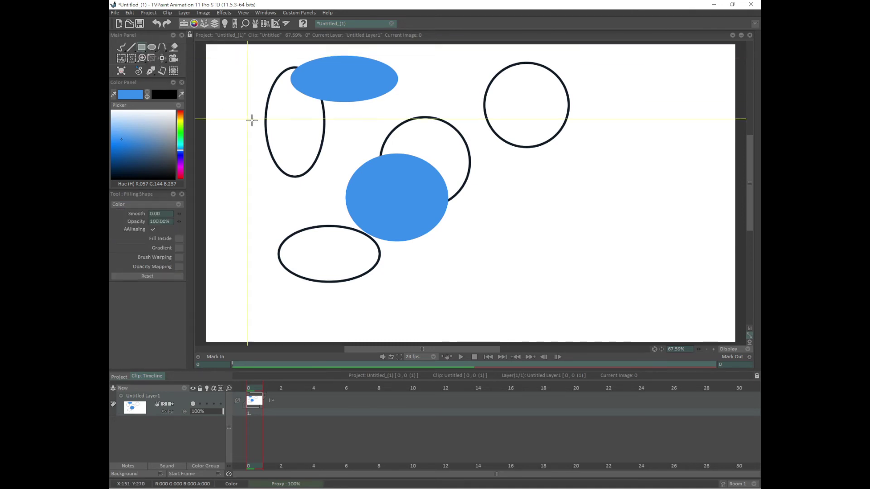
pyautogui.moveTo(497, 178); pyautogui.dragTo(621, 297)
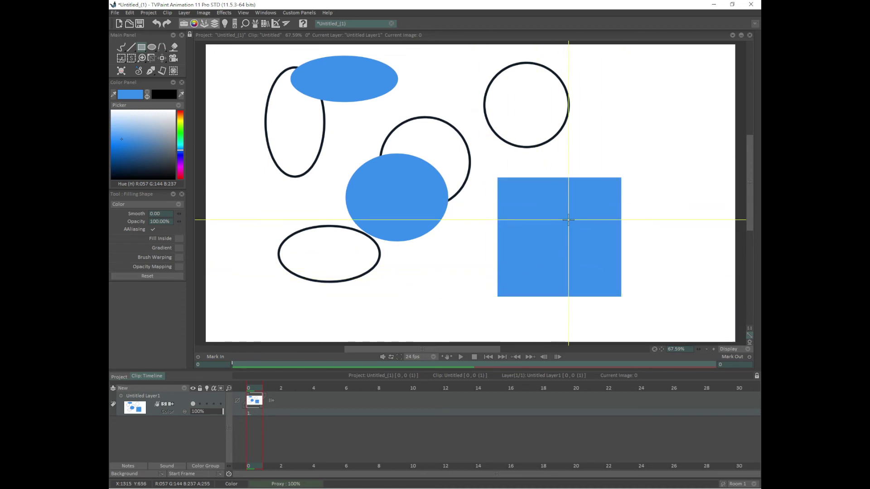
# Set the colour to red (R 220, G 57, B 32) and draw an eight-cornered hook-shaped polygon at the canvas's upper right with Filled Line.
pyautogui.click(132, 47)
pyautogui.rightClick(131, 46)
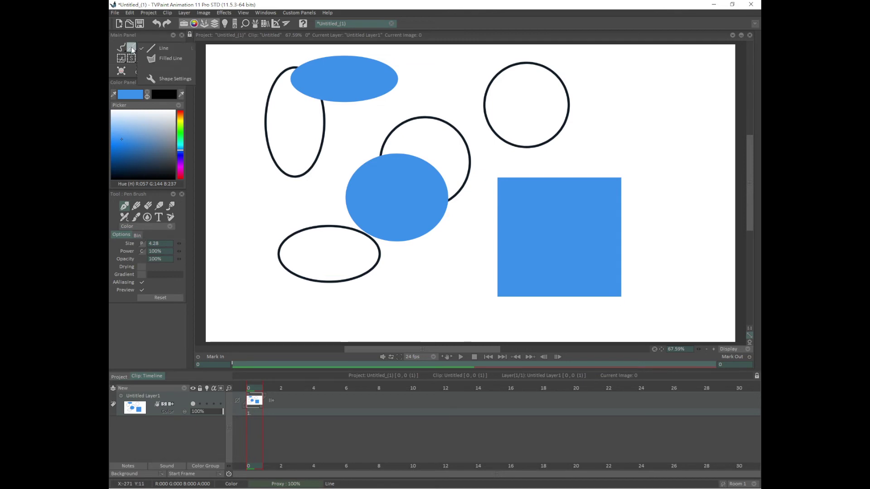
pyautogui.click(167, 59)
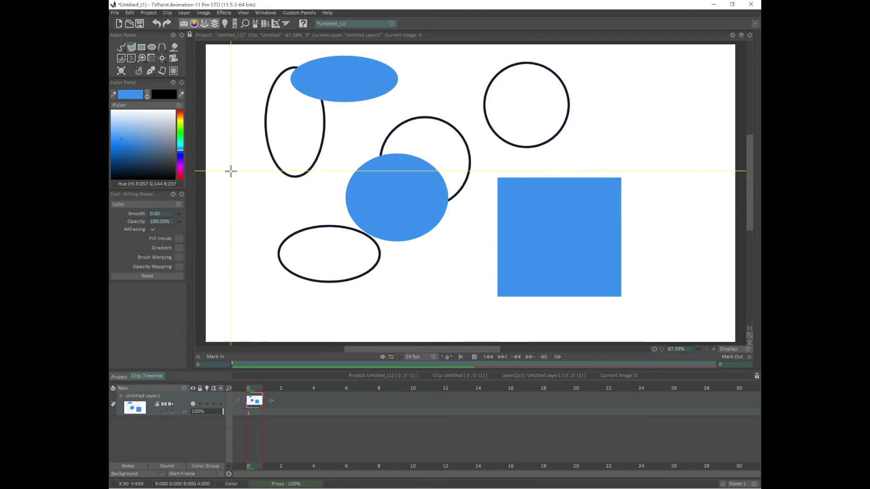
pyautogui.click(180, 112)
pyautogui.click(127, 145)
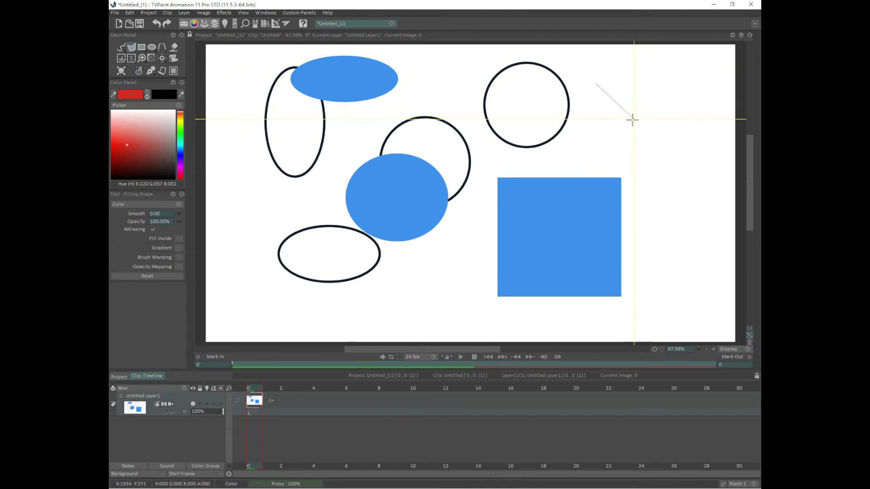
pyautogui.click(663, 65)
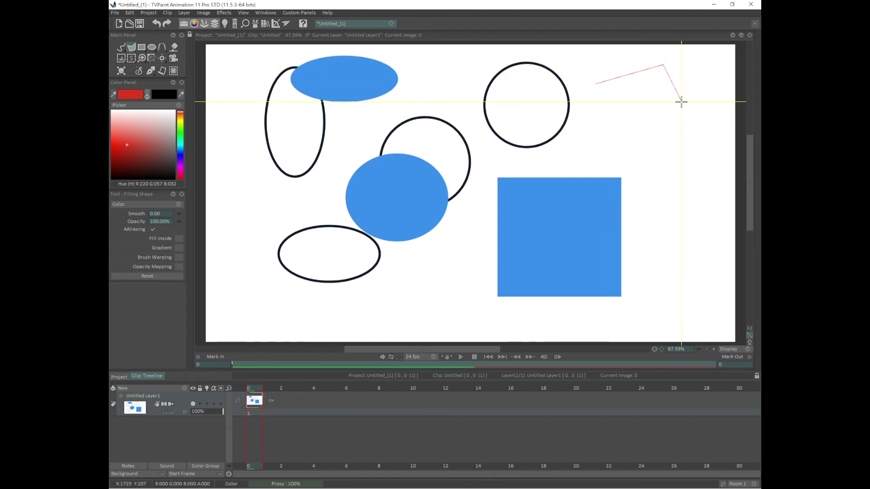
pyautogui.click(682, 105)
pyautogui.click(622, 150)
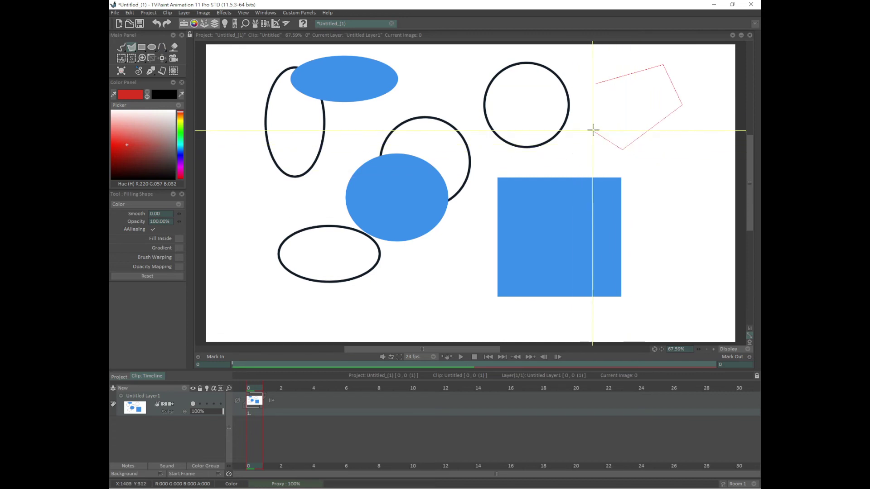
pyautogui.click(610, 131)
pyautogui.click(664, 104)
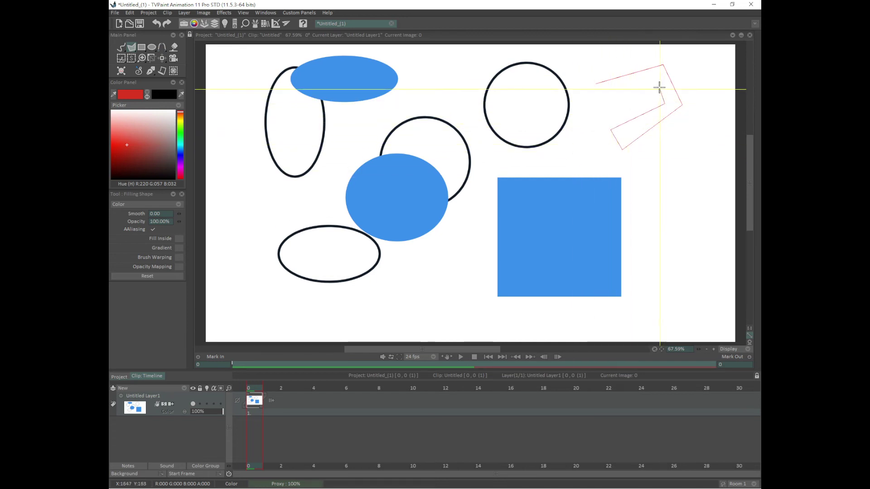
pyautogui.click(657, 77)
pyautogui.click(600, 100)
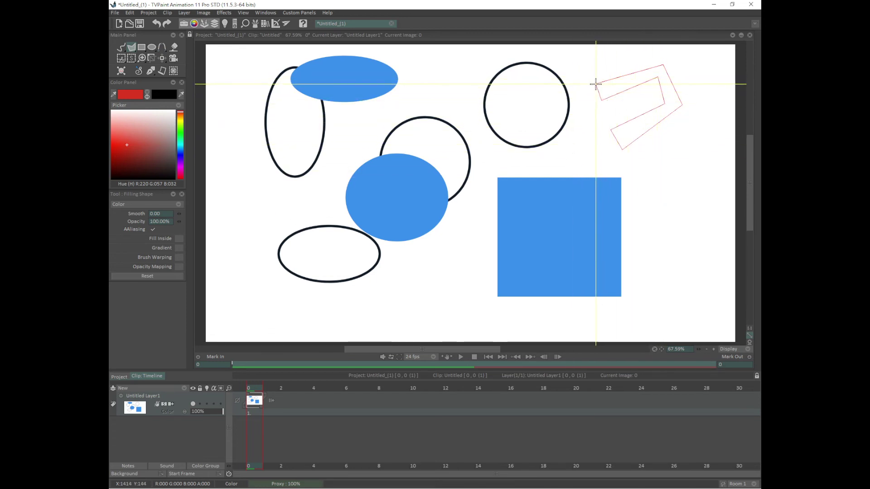
pyautogui.click(597, 80)
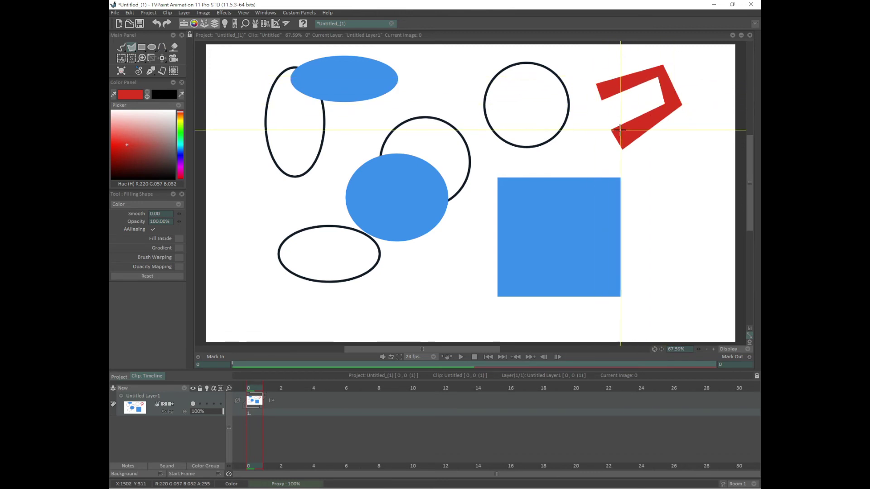
# Switch the line, rectangle and ellipse tools from their filled variants back to plain Line, Rectangle and Ellipse.
pyautogui.click(134, 47)
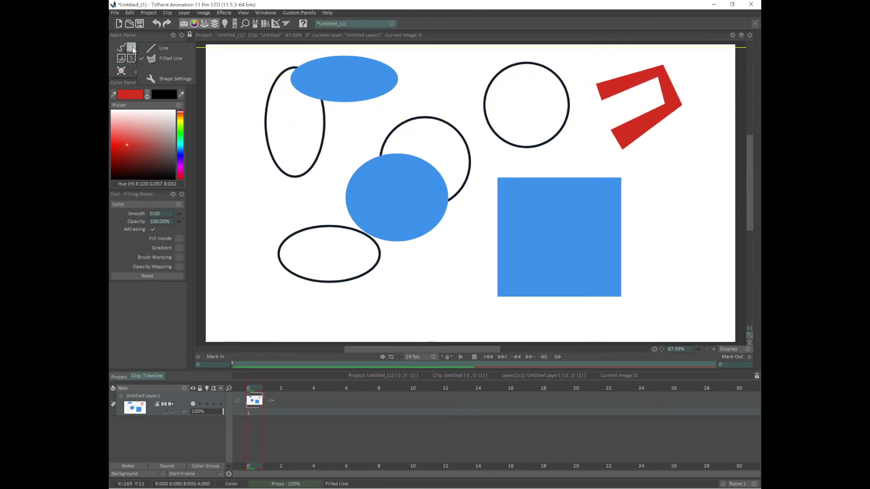
pyautogui.click(168, 45)
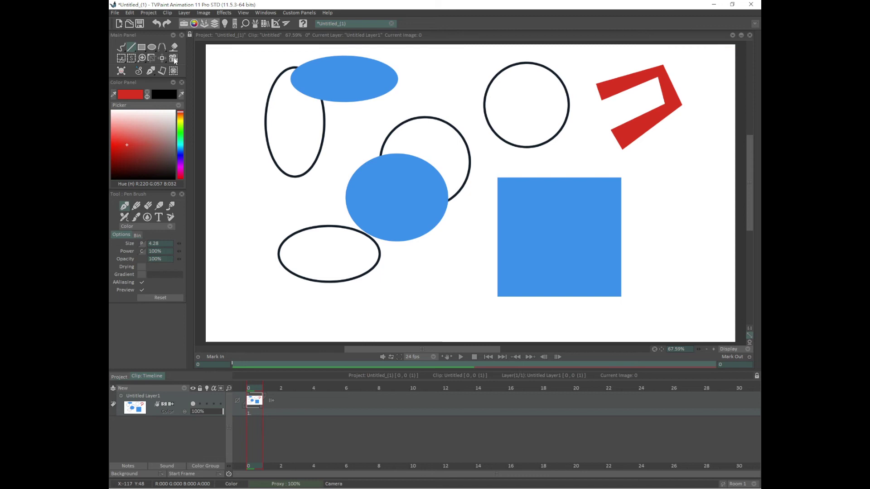
pyautogui.click(140, 47)
pyautogui.click(177, 45)
pyautogui.click(152, 48)
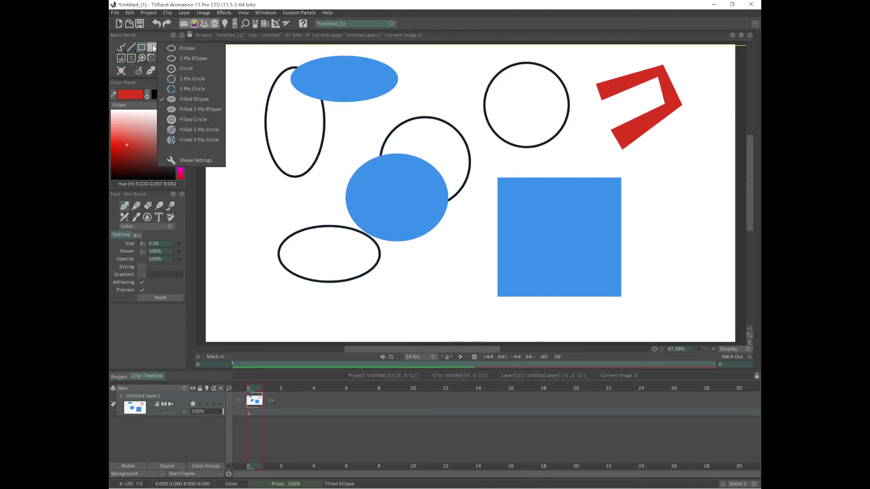
pyautogui.click(184, 47)
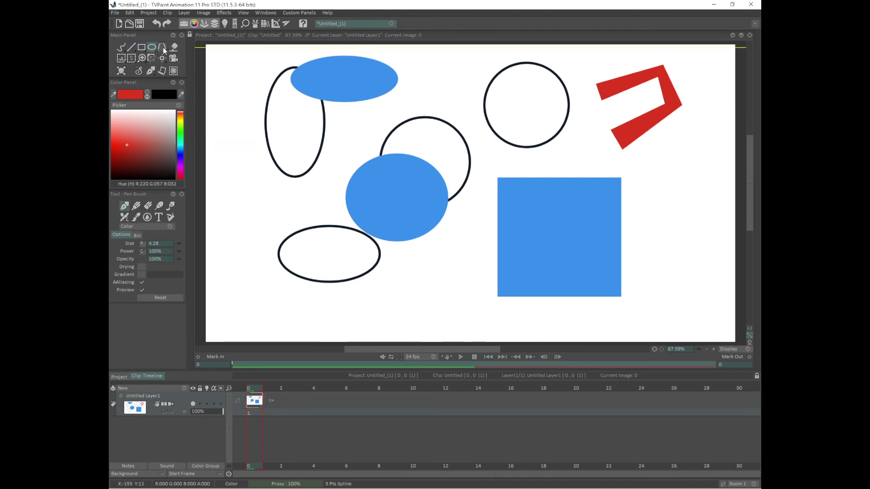
# Clear the canvas and draw a red arched curve in its upper left with the 3 Pts Spline tool.
pyautogui.click(163, 48)
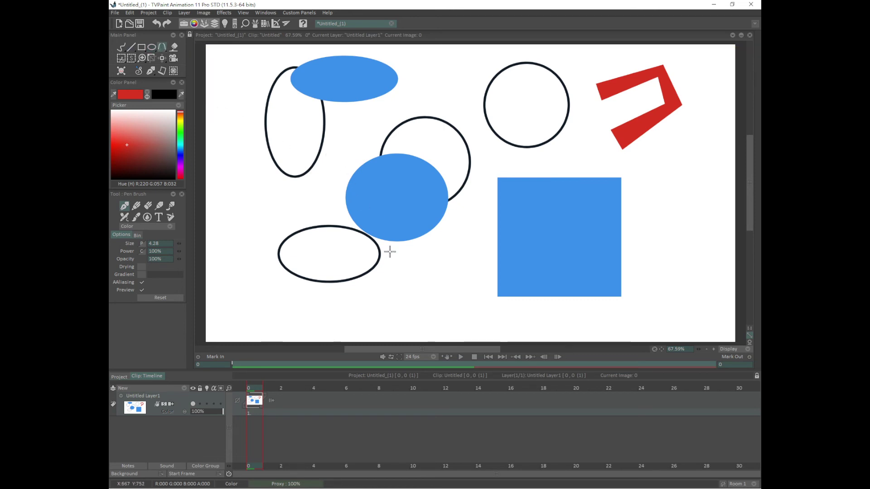
pyautogui.press('BackSpace')
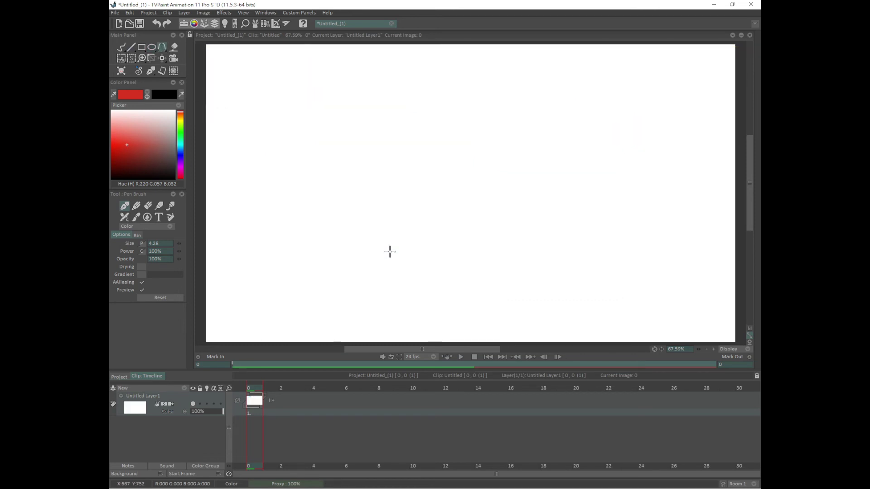
pyautogui.click(163, 48)
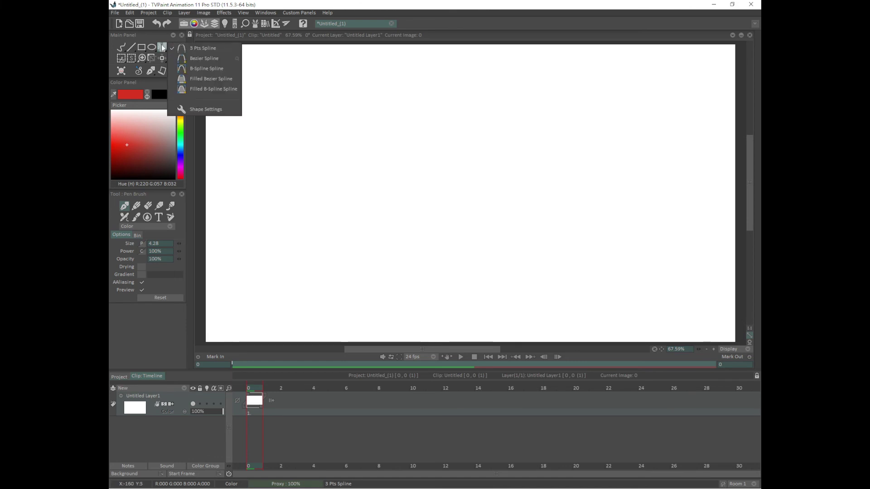
pyautogui.click(232, 50)
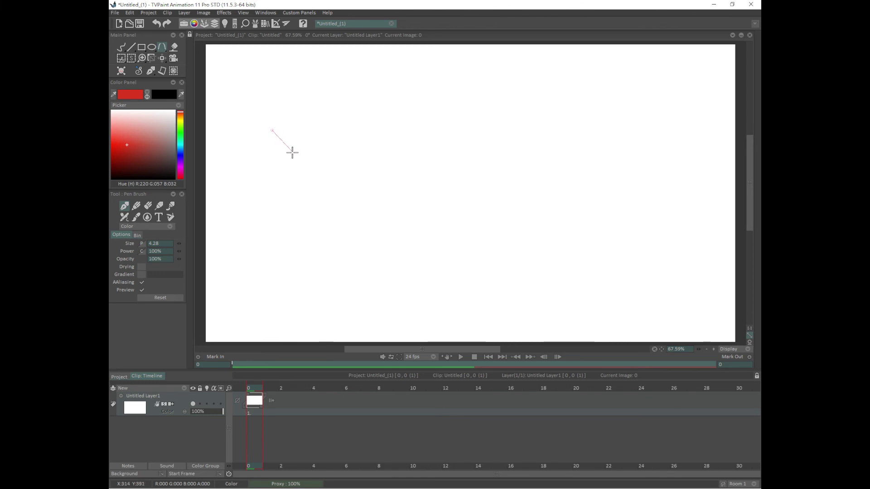
pyautogui.moveTo(293, 152); pyautogui.dragTo(423, 93)
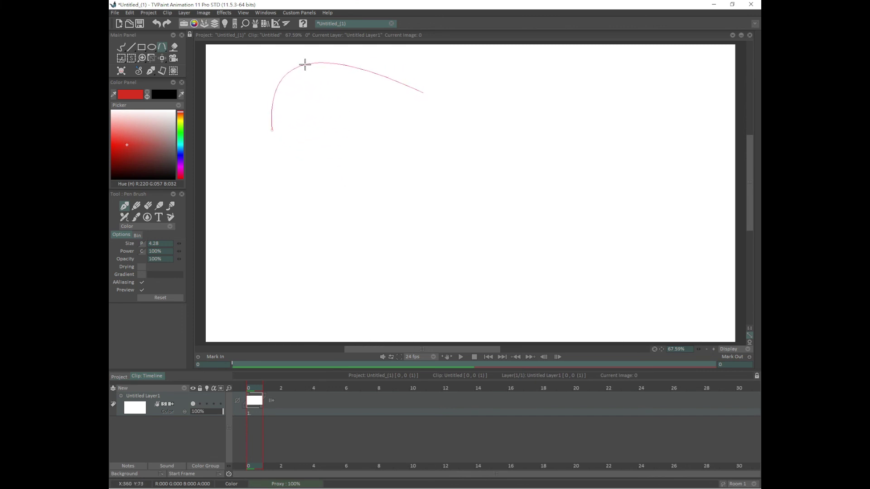
pyautogui.click(304, 65)
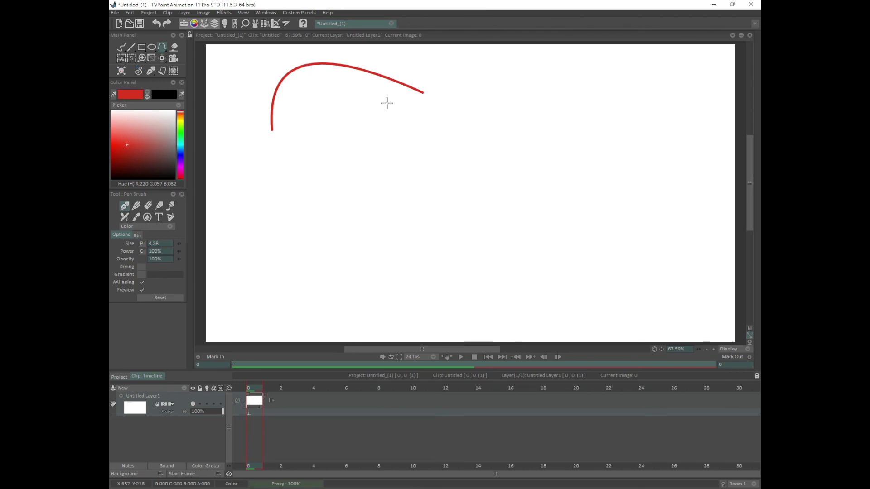
# Draw a red five-point open loop below the arch with Bezier Spline, and set the spline tool back to 3 Pts Spline.
pyautogui.rightClick(162, 47)
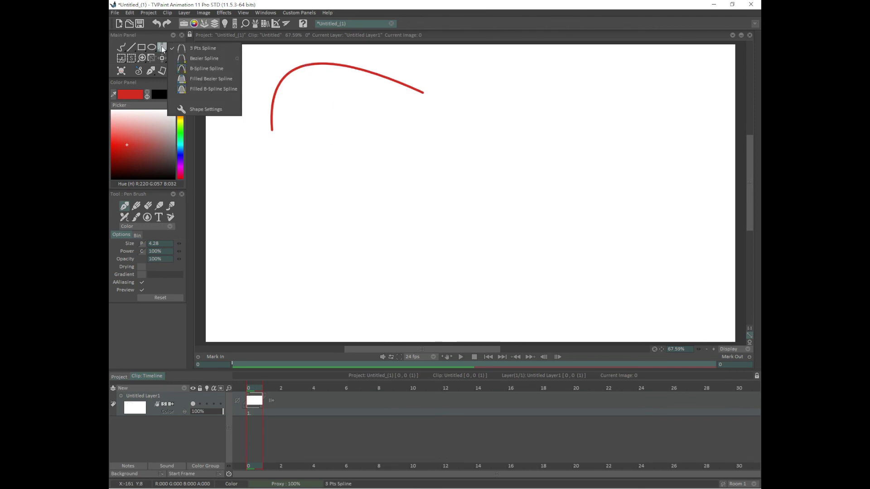
pyautogui.click(226, 58)
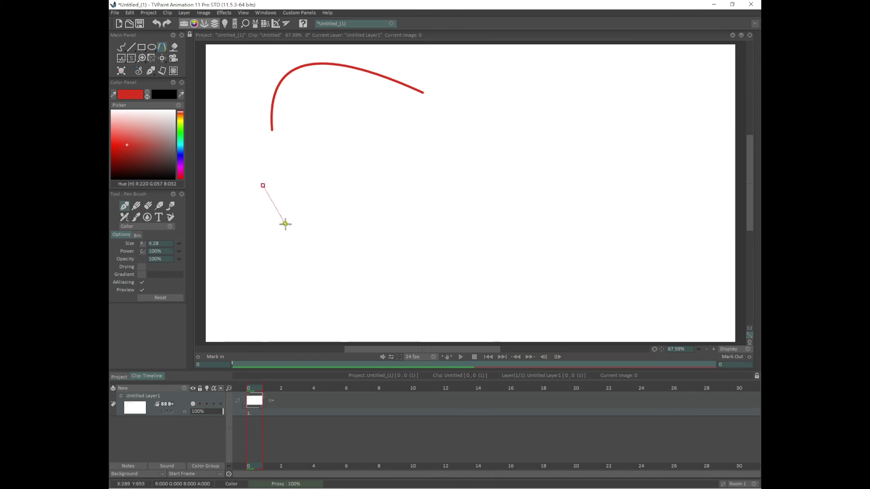
pyautogui.moveTo(285, 223); pyautogui.dragTo(369, 225)
pyautogui.click(340, 236)
pyautogui.moveTo(348, 183); pyautogui.dragTo(262, 152)
pyautogui.moveTo(355, 183)
pyautogui.mouseDown()
pyautogui.moveTo(367, 169)
pyautogui.moveTo(365, 214)
pyautogui.moveTo(368, 188)
pyautogui.moveTo(361, 196)
pyautogui.moveTo(368, 204)
pyautogui.moveTo(346, 179)
pyautogui.mouseUp()
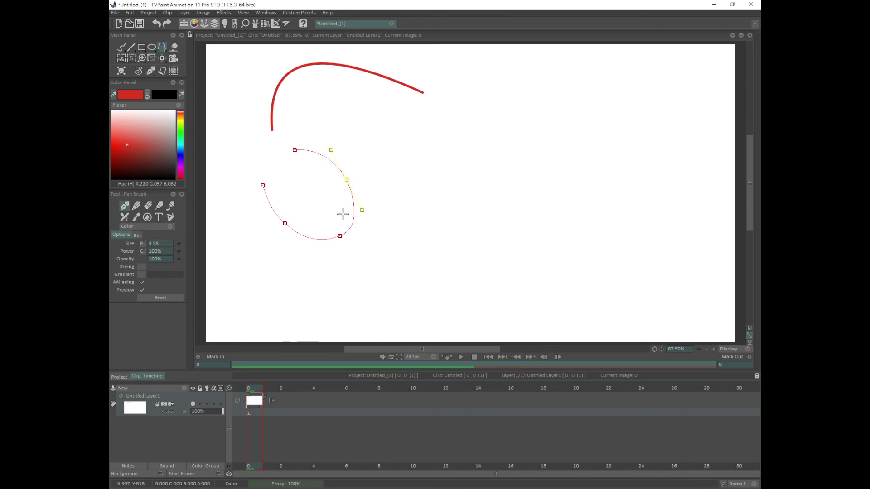
pyautogui.press('Return')
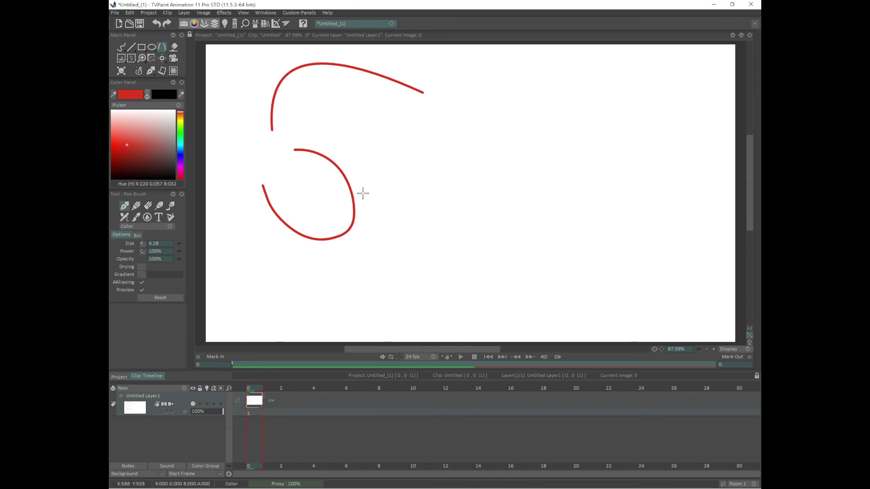
pyautogui.rightClick(162, 47)
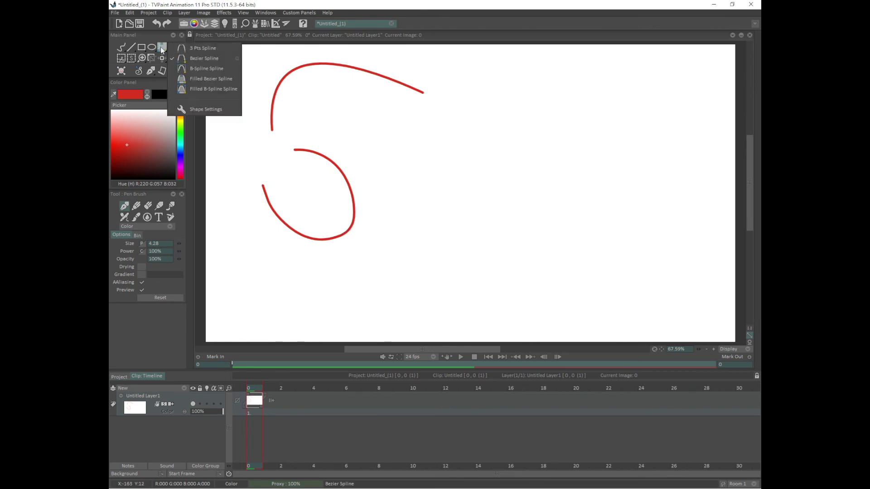
pyautogui.click(203, 47)
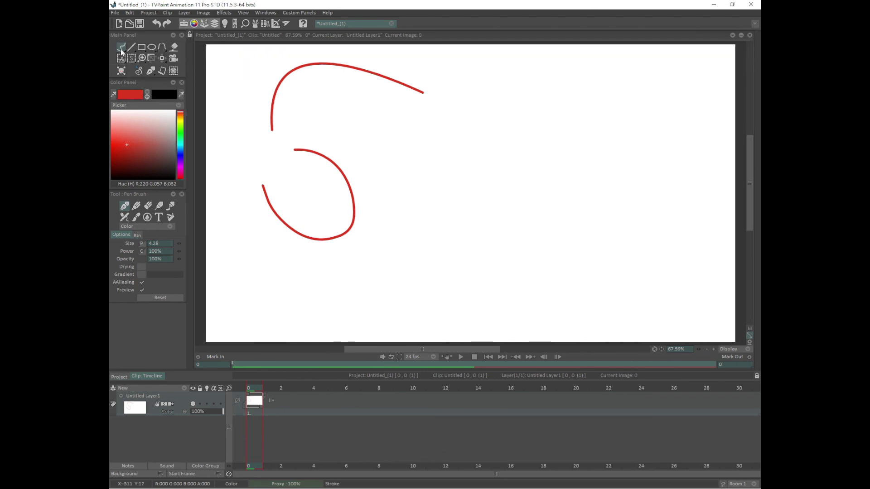
# Alternate between the freehand Stroke tool and the spline, Paint bucket and Ellipse tools to compare their tool options.
pyautogui.click(161, 46)
pyautogui.click(123, 50)
pyautogui.click(175, 47)
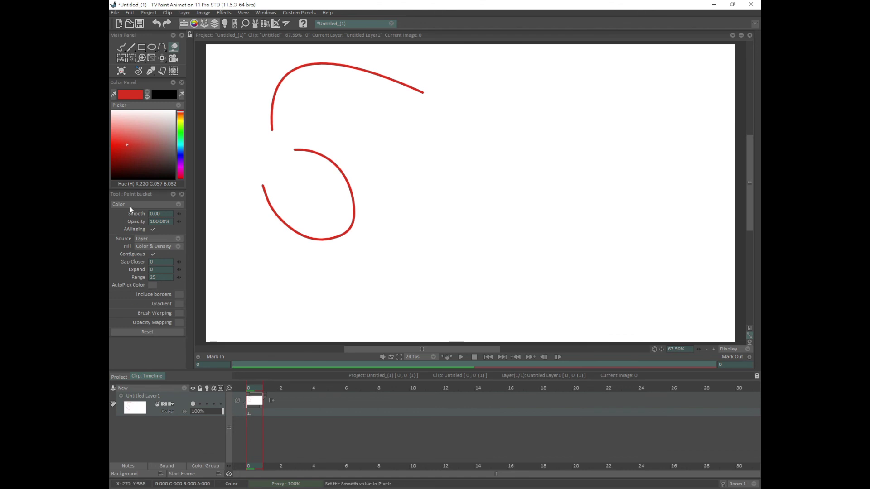
pyautogui.click(122, 46)
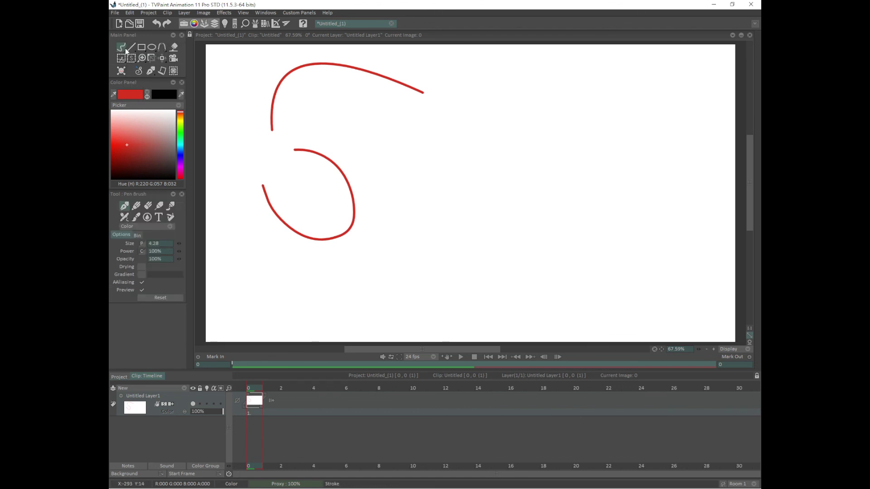
pyautogui.click(151, 46)
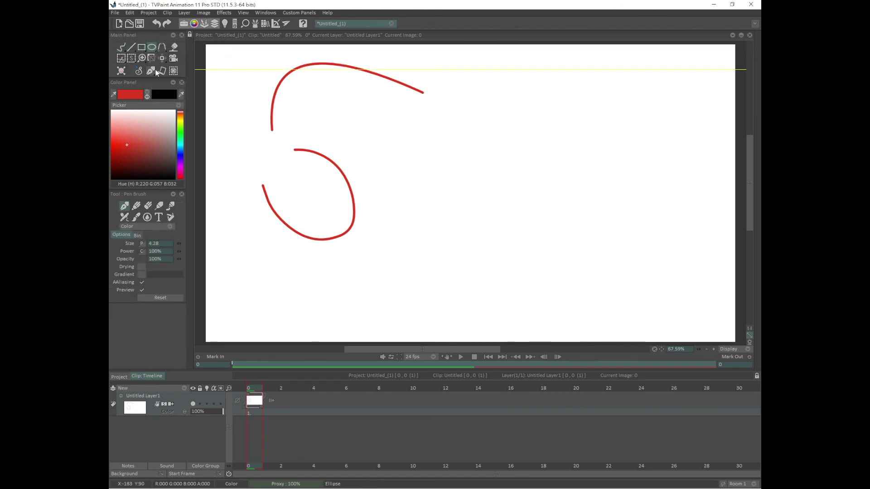
pyautogui.click(123, 46)
# Draw a wide rectangle outline near the canvas centre with the Pencil Brush in dark brown (R 77, G 47, B 43).
pyautogui.click(142, 47)
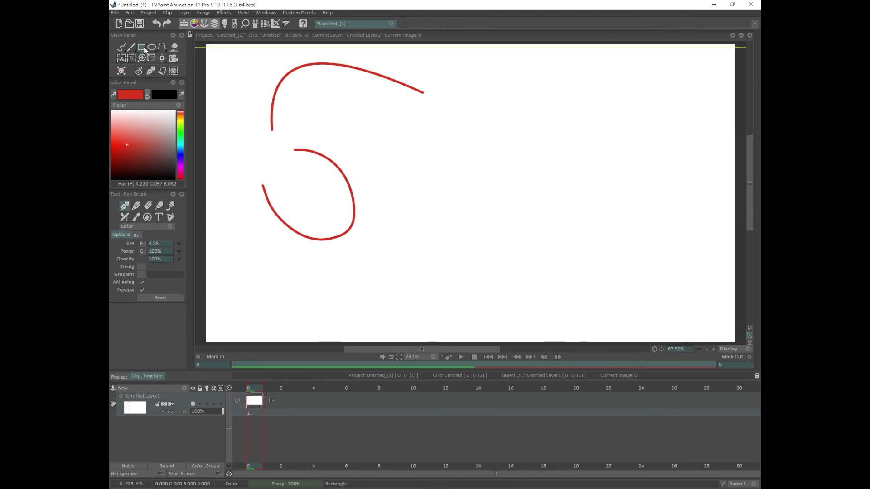
pyautogui.click(136, 206)
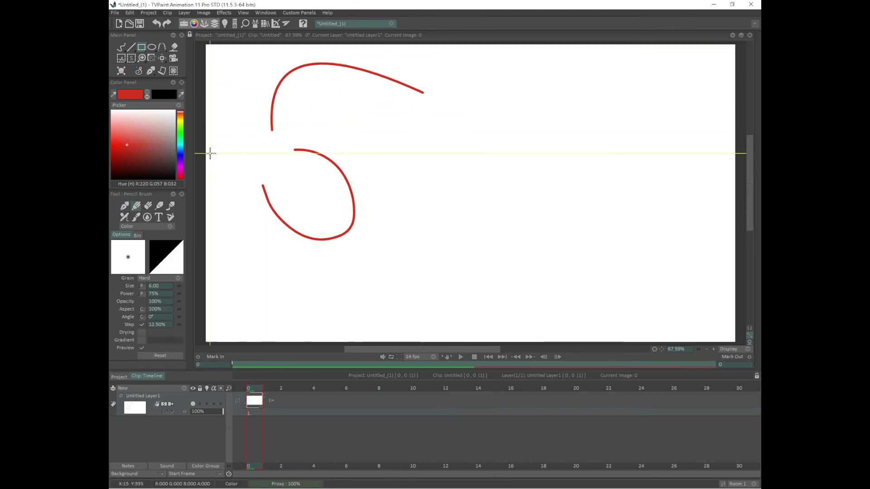
pyautogui.click(157, 162)
pyautogui.moveTo(417, 121)
pyautogui.mouseDown()
pyautogui.moveTo(440, 163)
pyautogui.moveTo(548, 192)
pyautogui.moveTo(547, 201)
pyautogui.mouseUp()
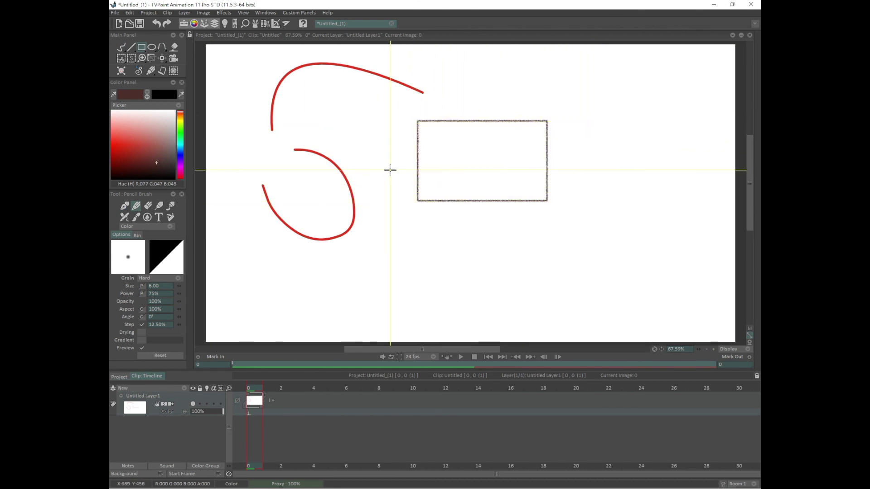
# Draw a dark freehand Stroke loop over the lower red curve with the Pen Brush, and clear the canvas.
pyautogui.click(121, 46)
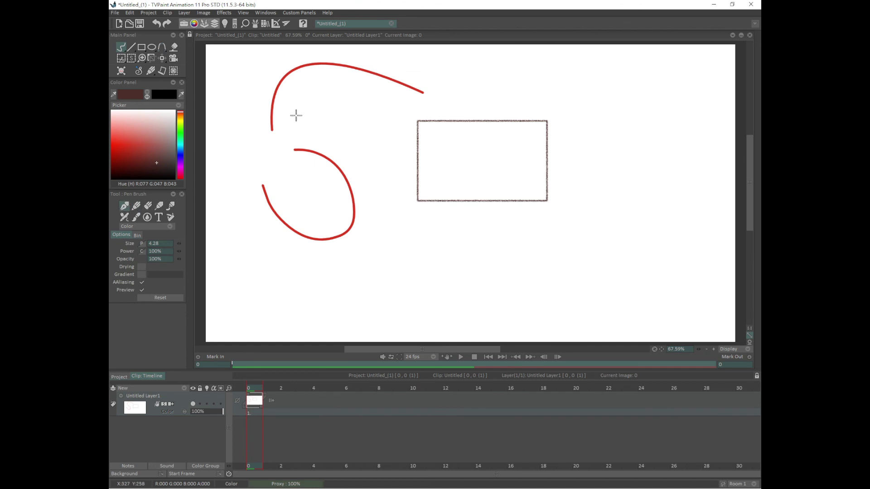
pyautogui.moveTo(317, 109)
pyautogui.mouseDown()
pyautogui.moveTo(363, 175)
pyautogui.moveTo(292, 165)
pyautogui.moveTo(345, 123)
pyautogui.mouseUp()
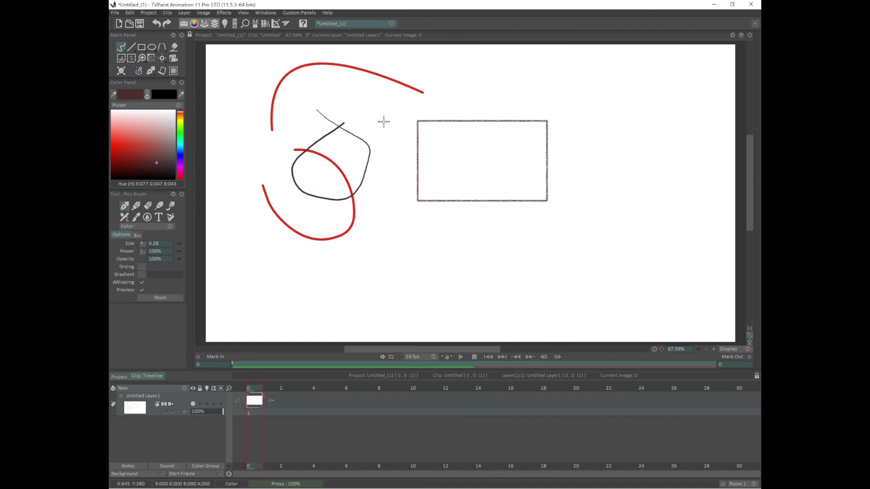
pyautogui.press('BackSpace')
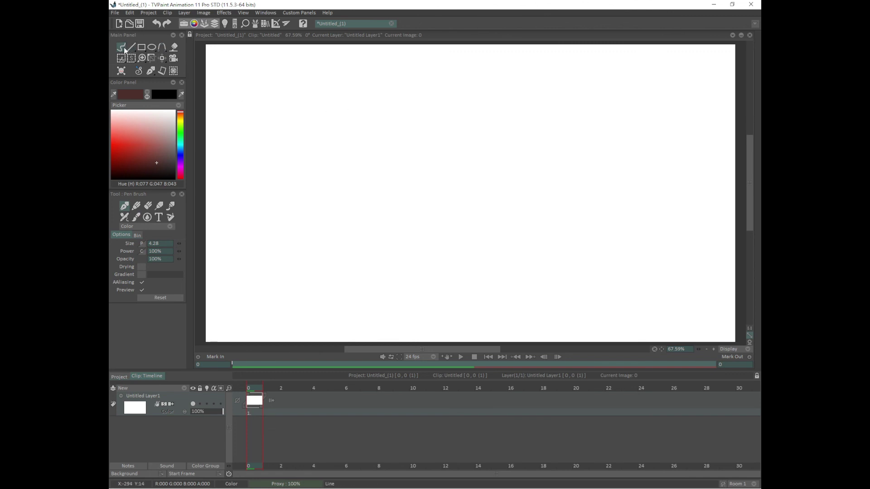
pyautogui.click(161, 46)
pyautogui.click(127, 48)
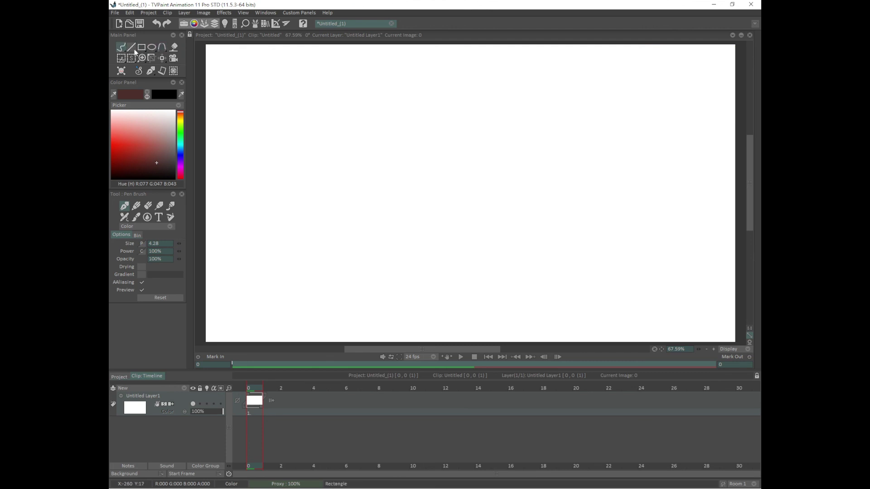